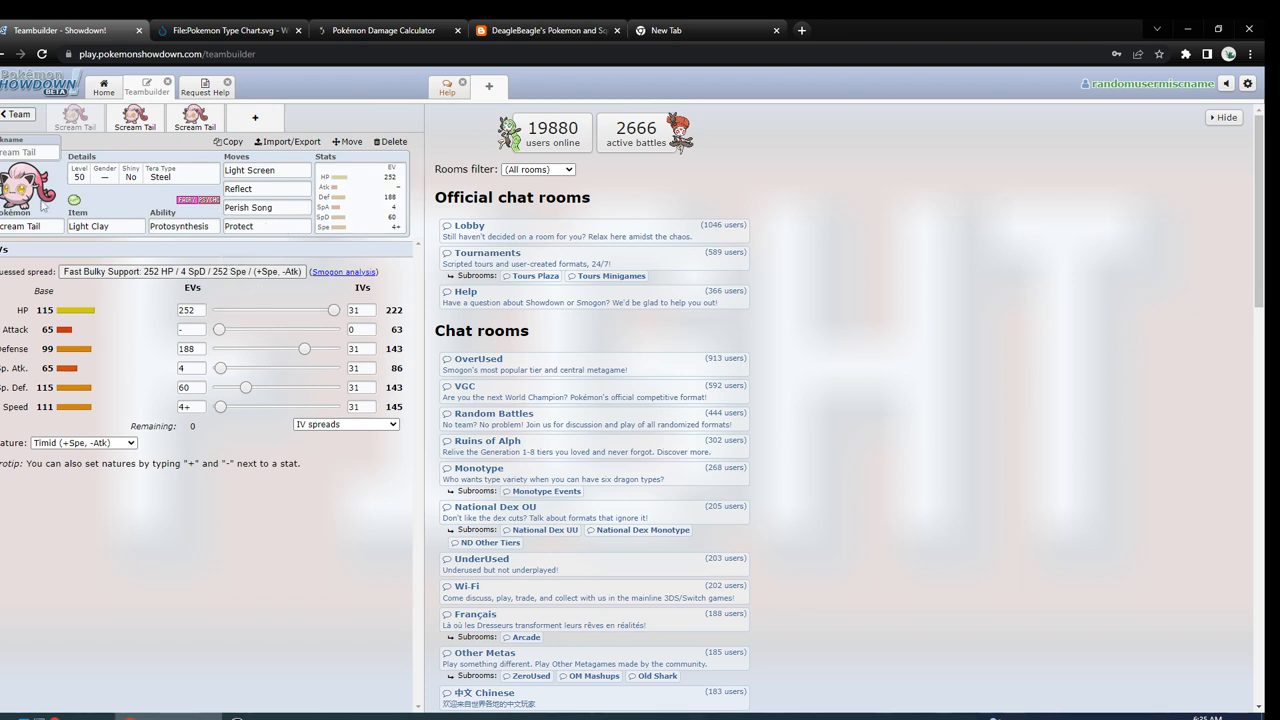
# Review the first Scream Tail set's held item, Protosynthesis ability and stat spread.
pyautogui.click(137, 229)
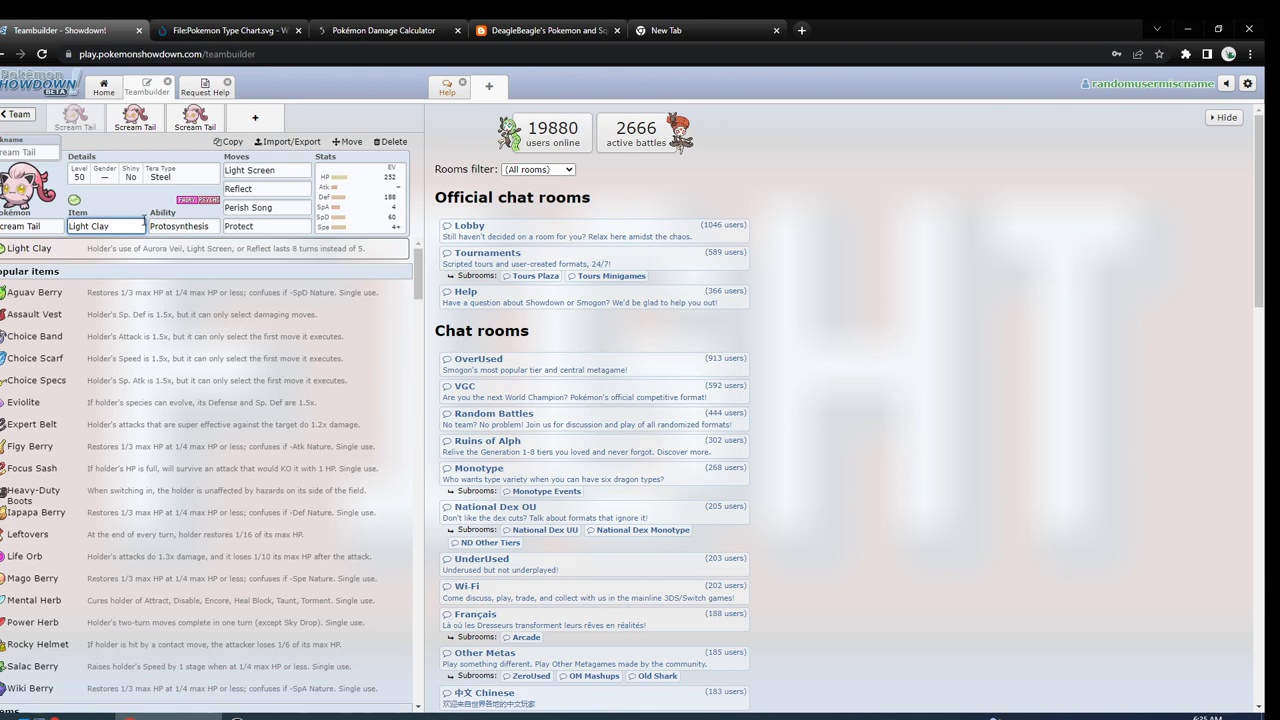
pyautogui.click(348, 203)
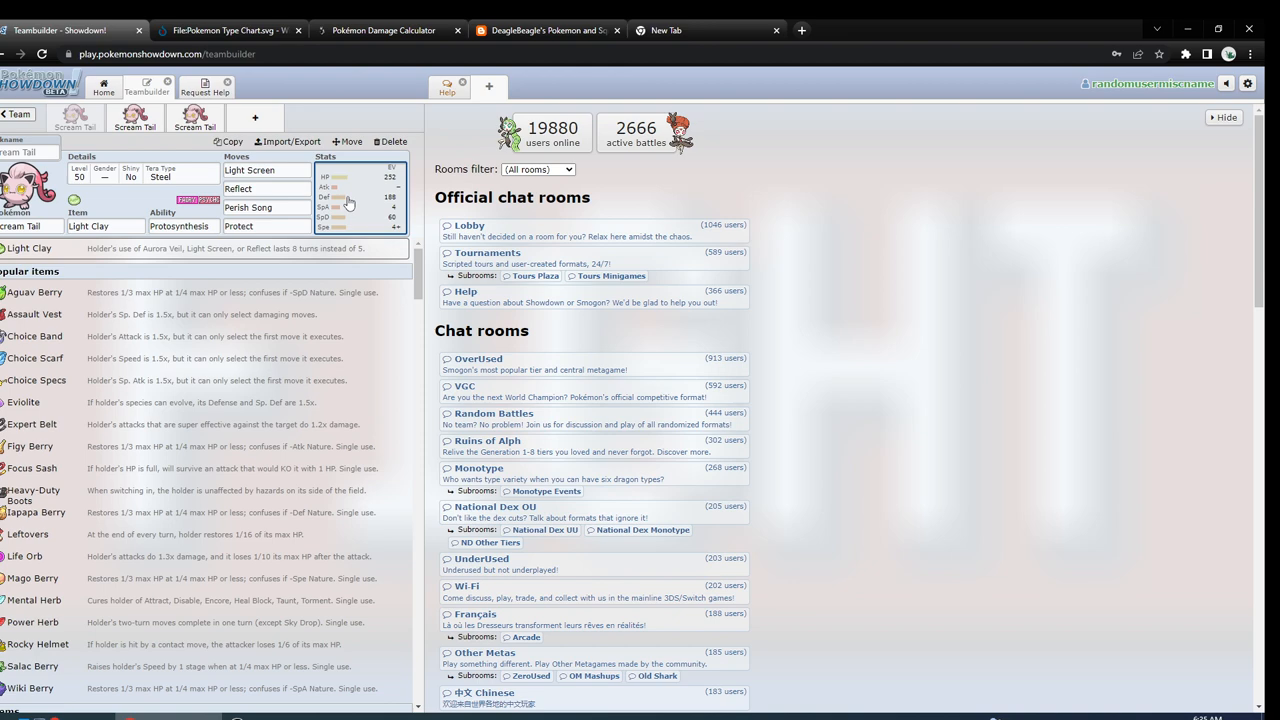
pyautogui.click(205, 227)
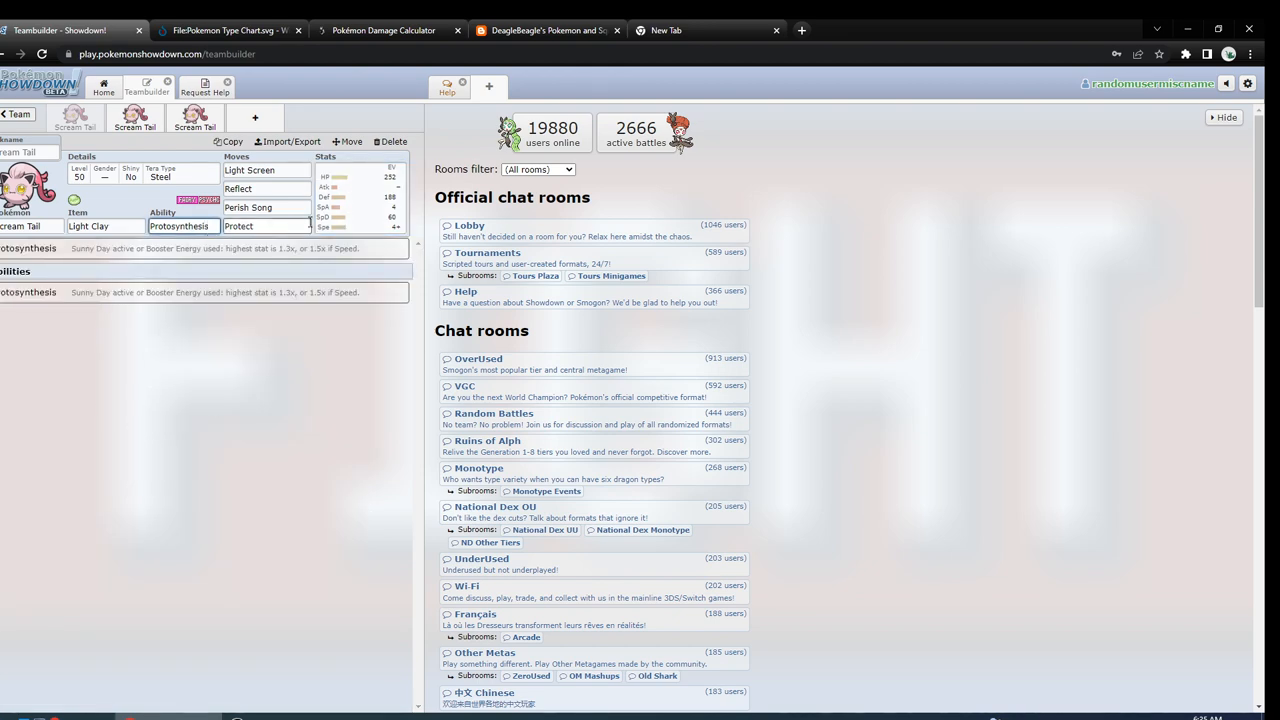
pyautogui.click(345, 210)
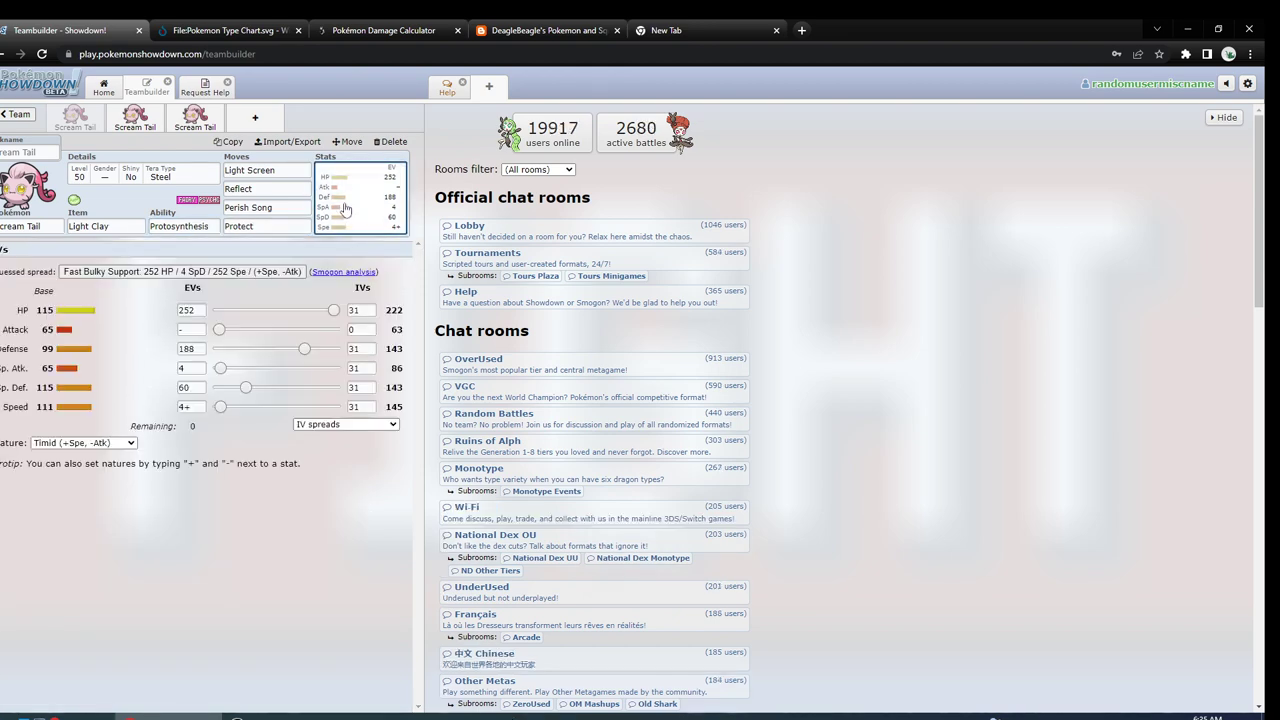
pyautogui.doubleClick(222, 236)
pyautogui.click(220, 232)
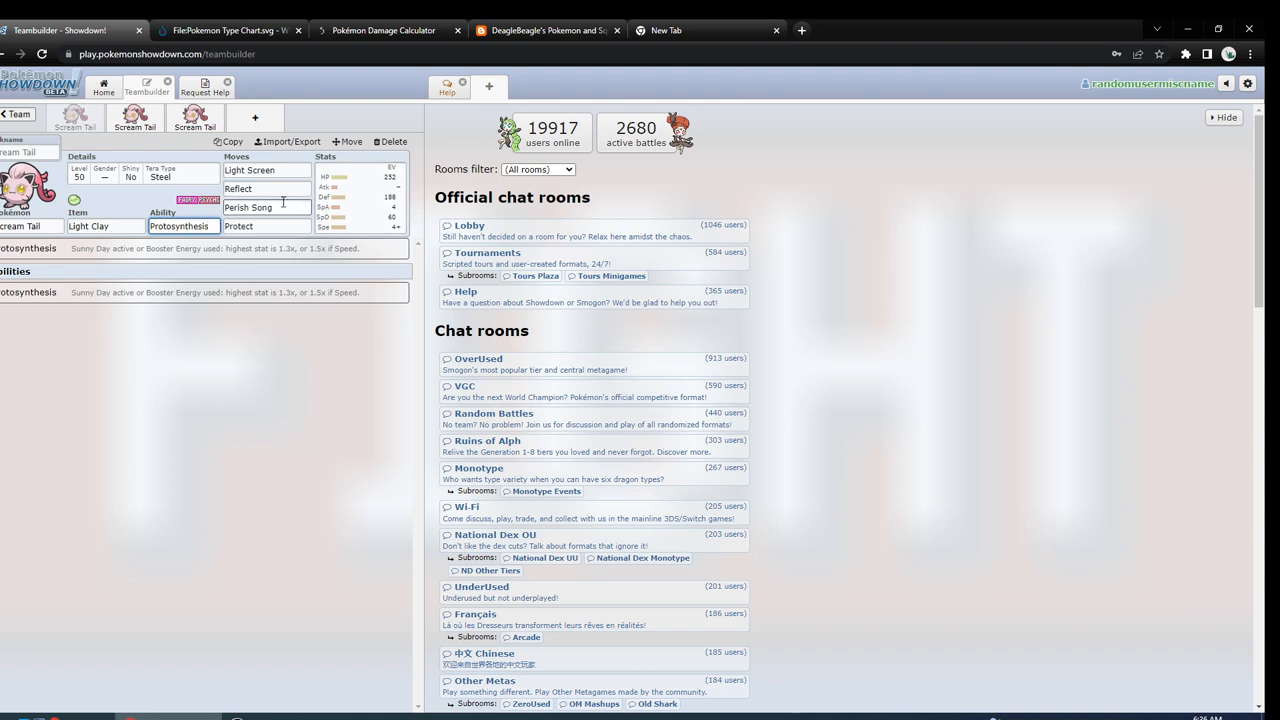
# Review the move choices for the Protect slot and reselect the Protect entry.
pyautogui.click(283, 203)
pyautogui.click(265, 226)
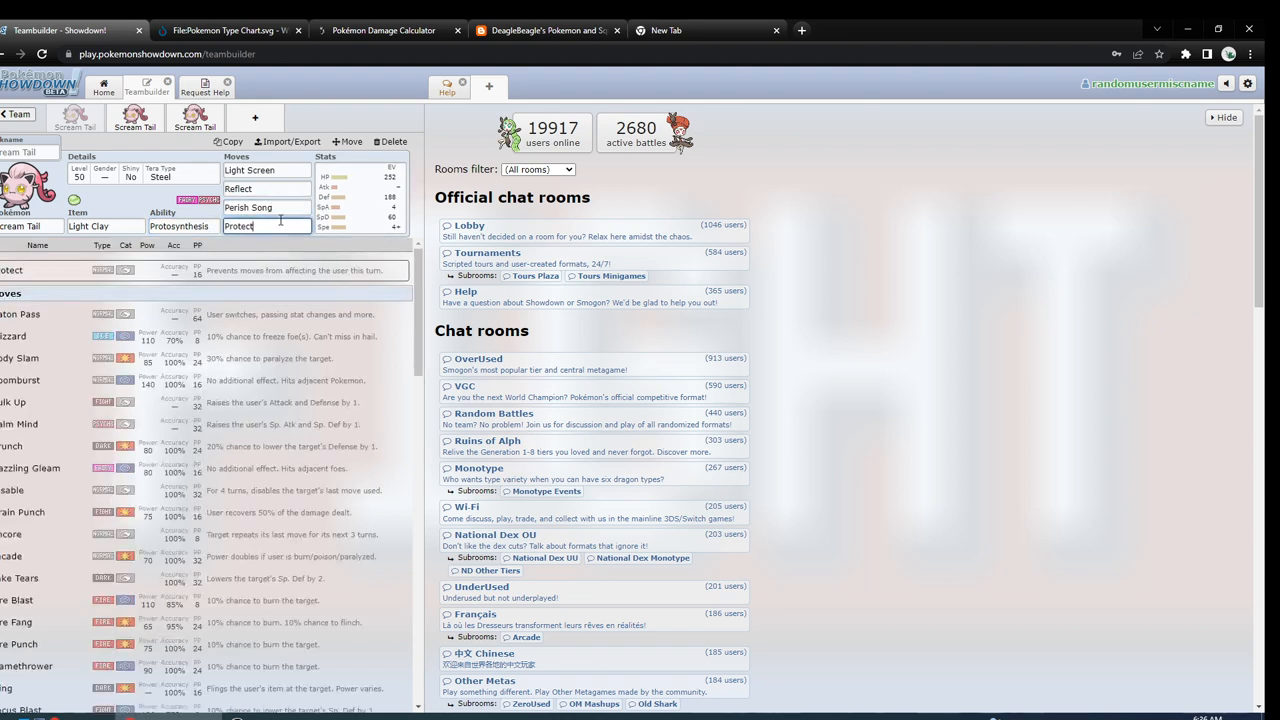
pyautogui.scroll(-2, 258, 342)
pyautogui.scroll(-2, 258, 342)
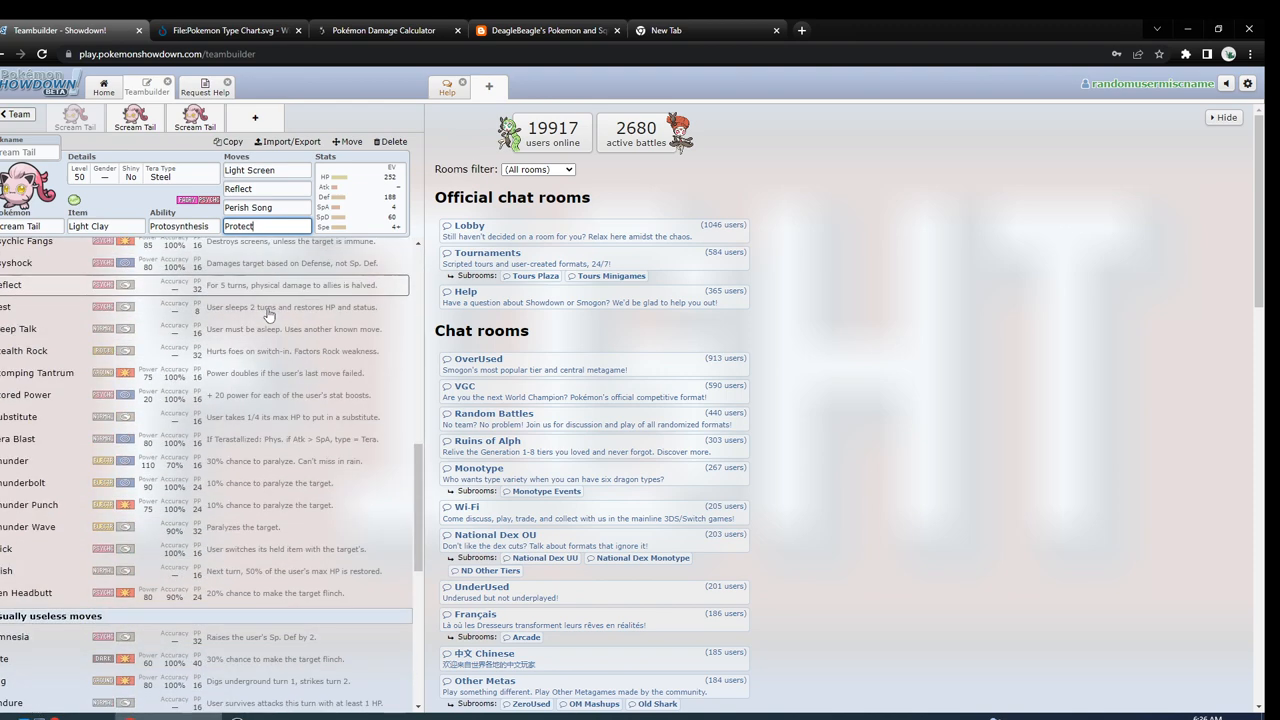
pyautogui.scroll(2, 255, 330)
pyautogui.scroll(3, 240, 260)
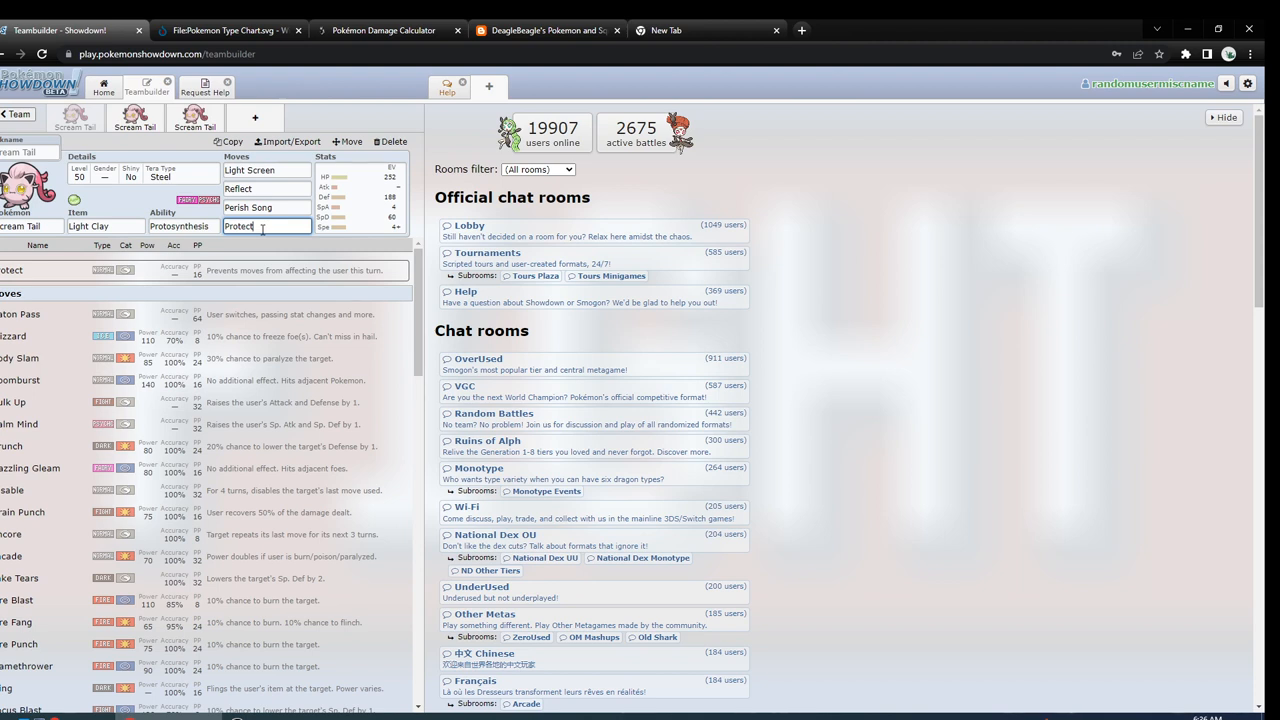
pyautogui.hotkey('shift', 'Tab')
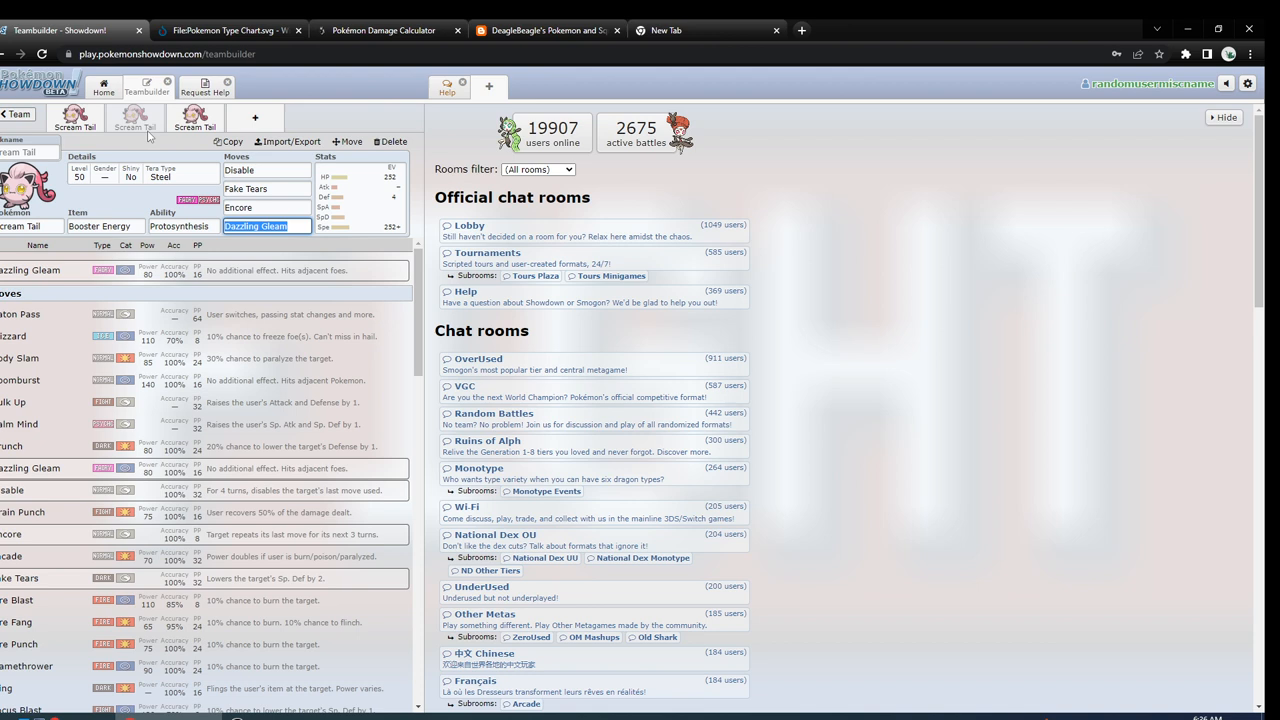
pyautogui.press('Tab')
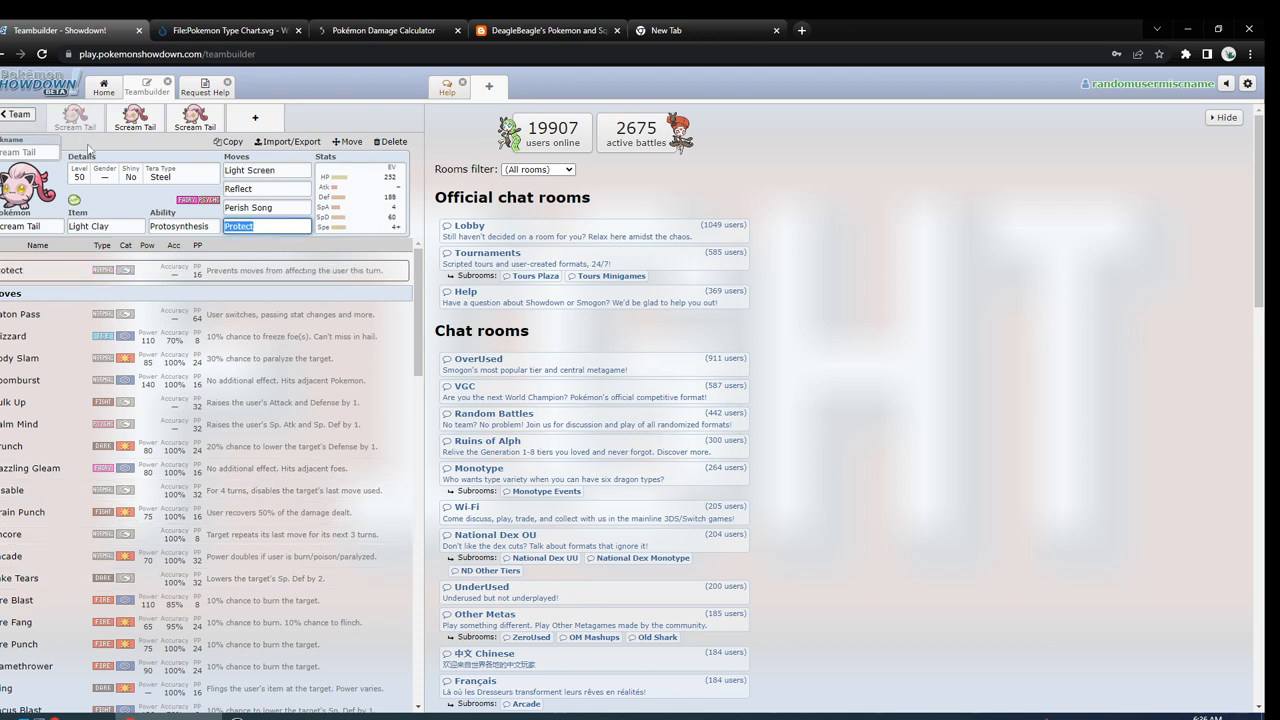
# Compare the second Scream Tail set, then show the first set's 252 HP / 188 Def / 4 SpA / 60 SpD Timid spread.
pyautogui.click(132, 128)
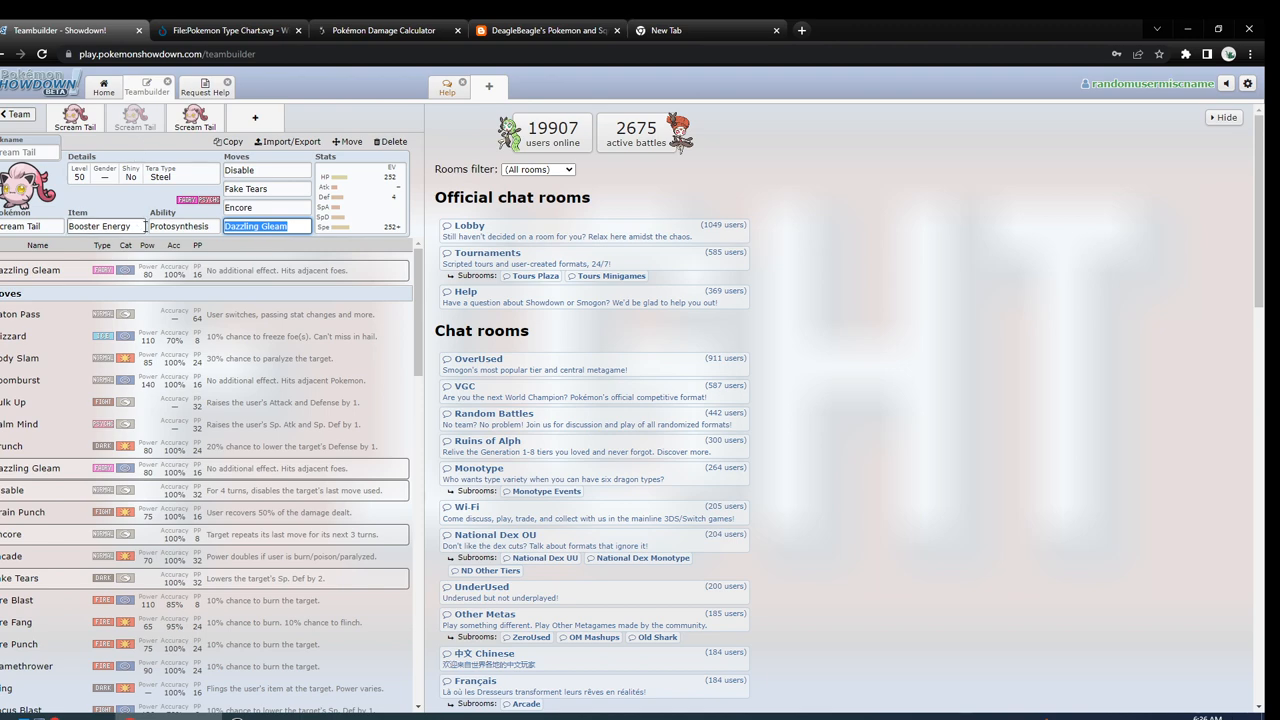
pyautogui.click(75, 118)
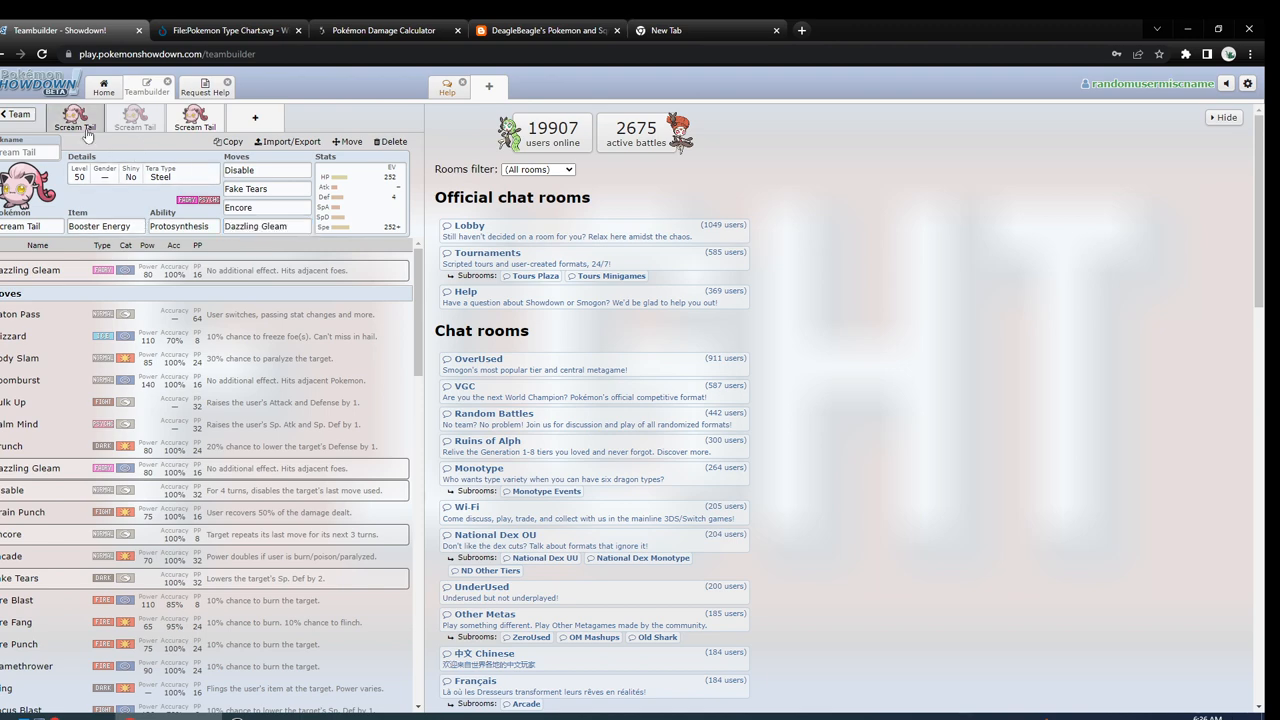
pyautogui.click(348, 198)
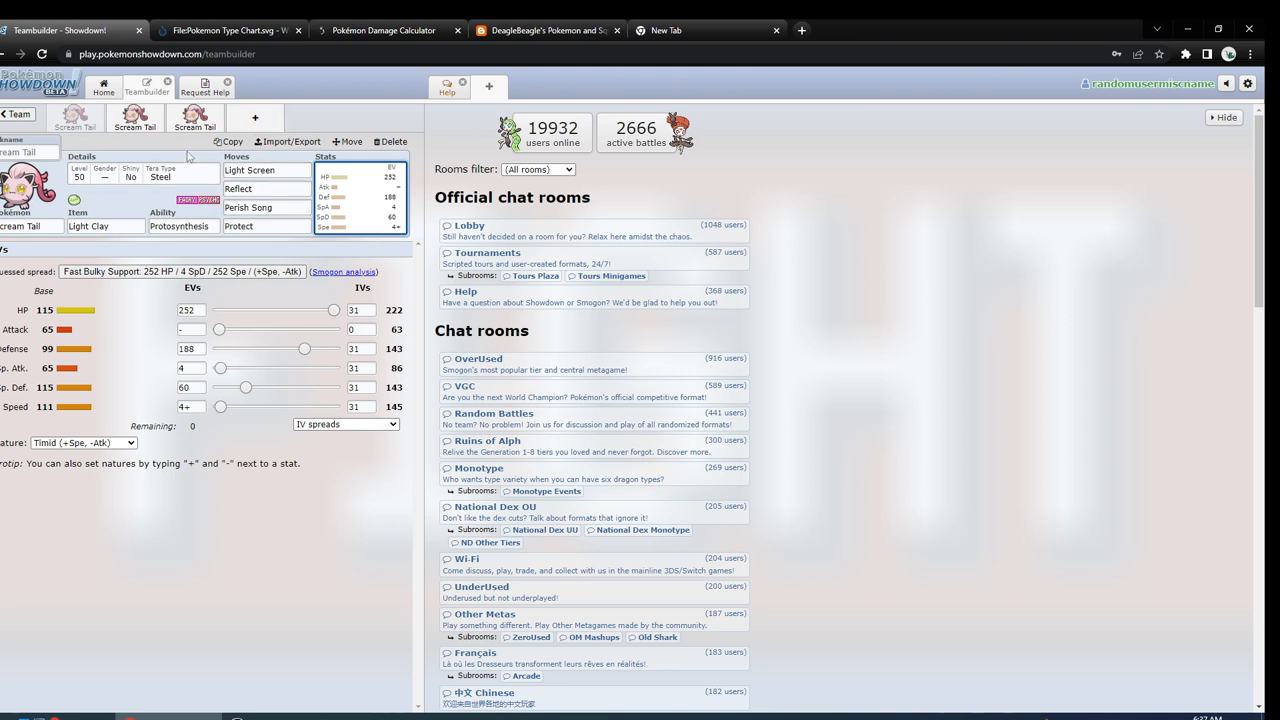
pyautogui.click(254, 121)
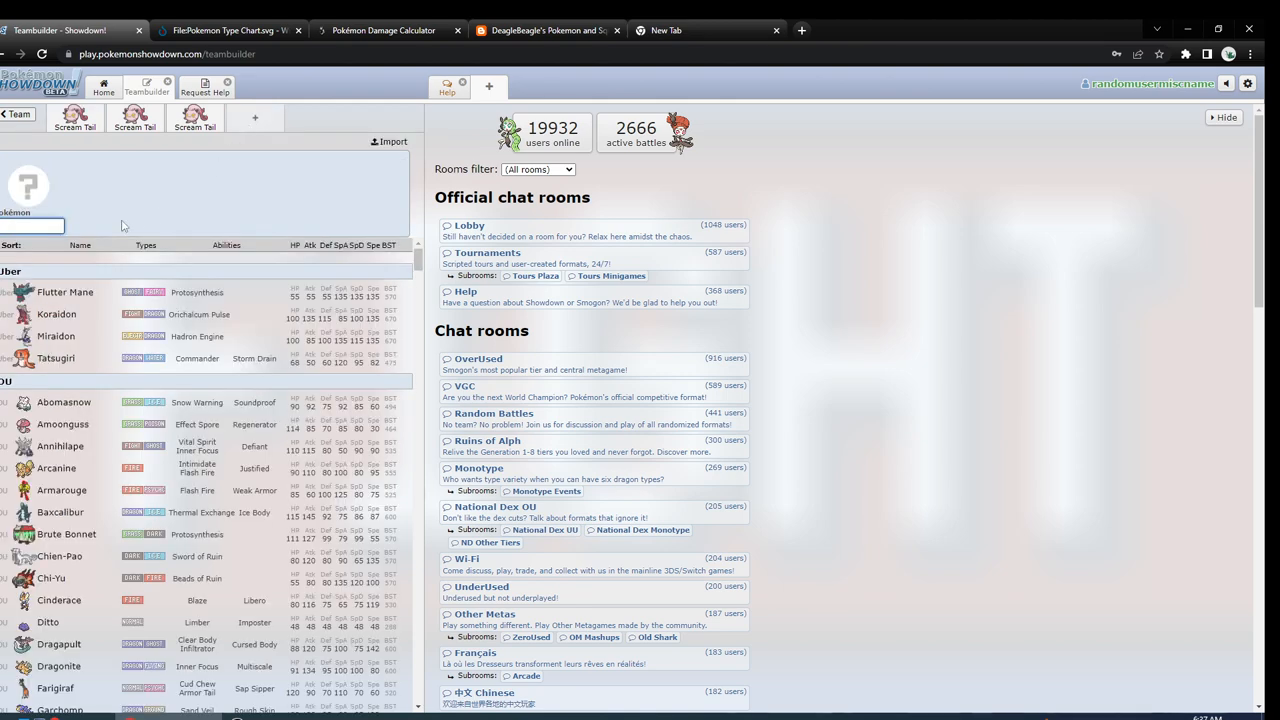
pyautogui.write('quark')
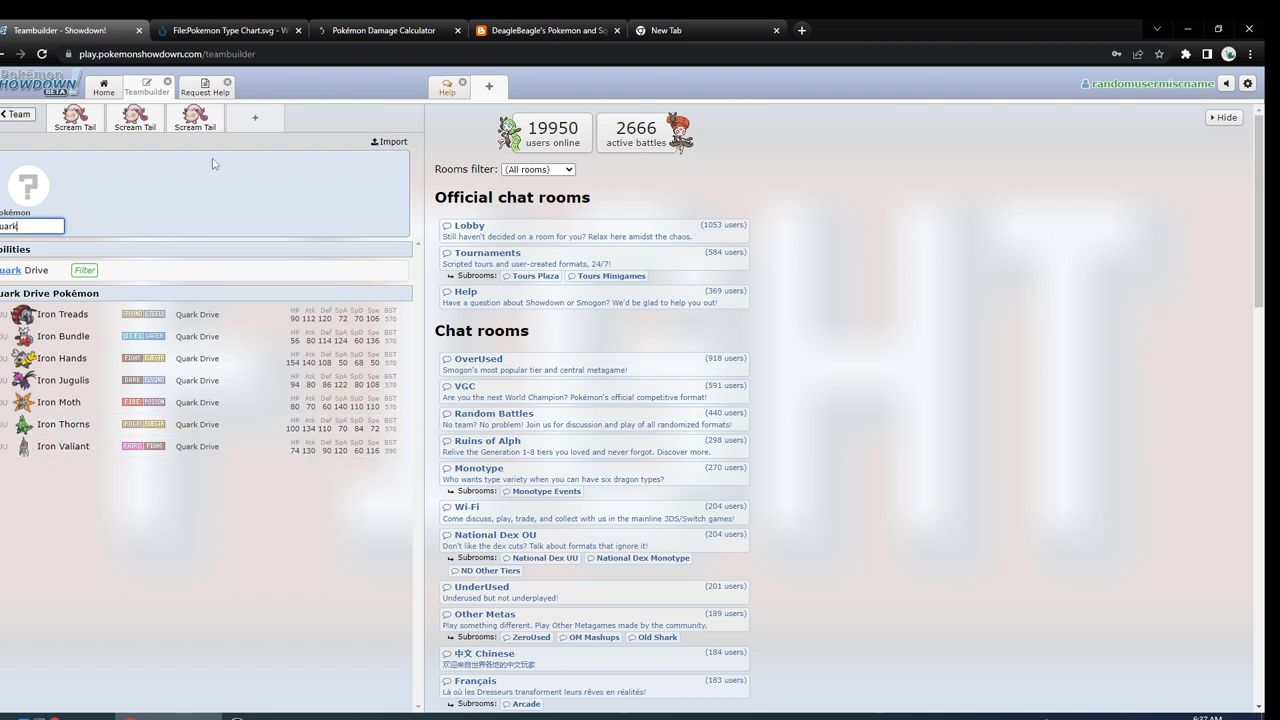
pyautogui.hotkey('ctrl', 'a')
pyautogui.write('proto')
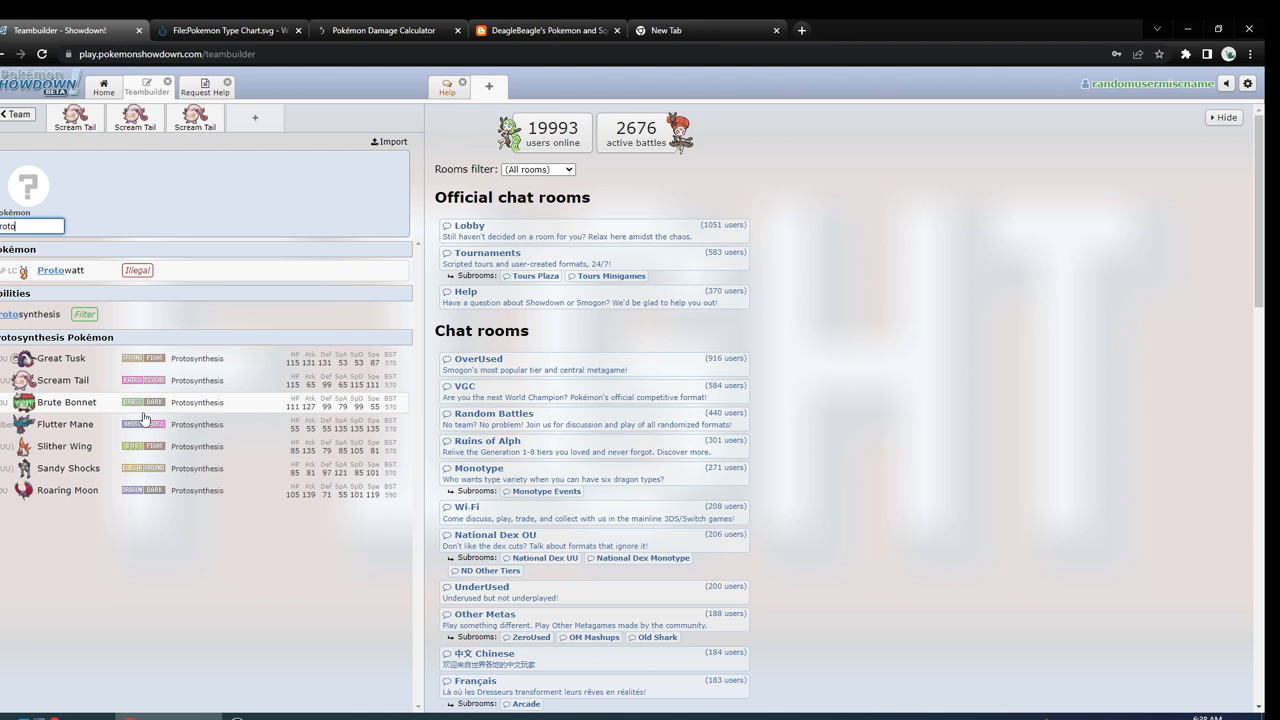
pyautogui.click(135, 127)
pyautogui.click(80, 122)
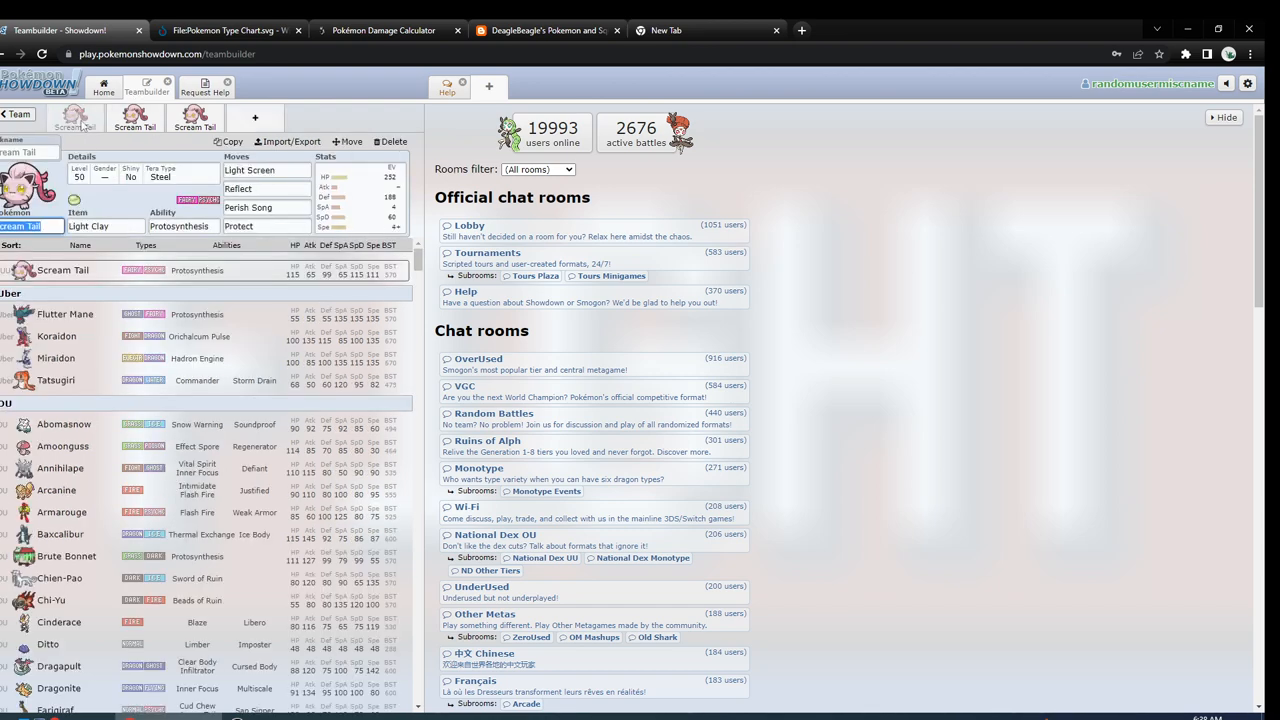
pyautogui.click(320, 178)
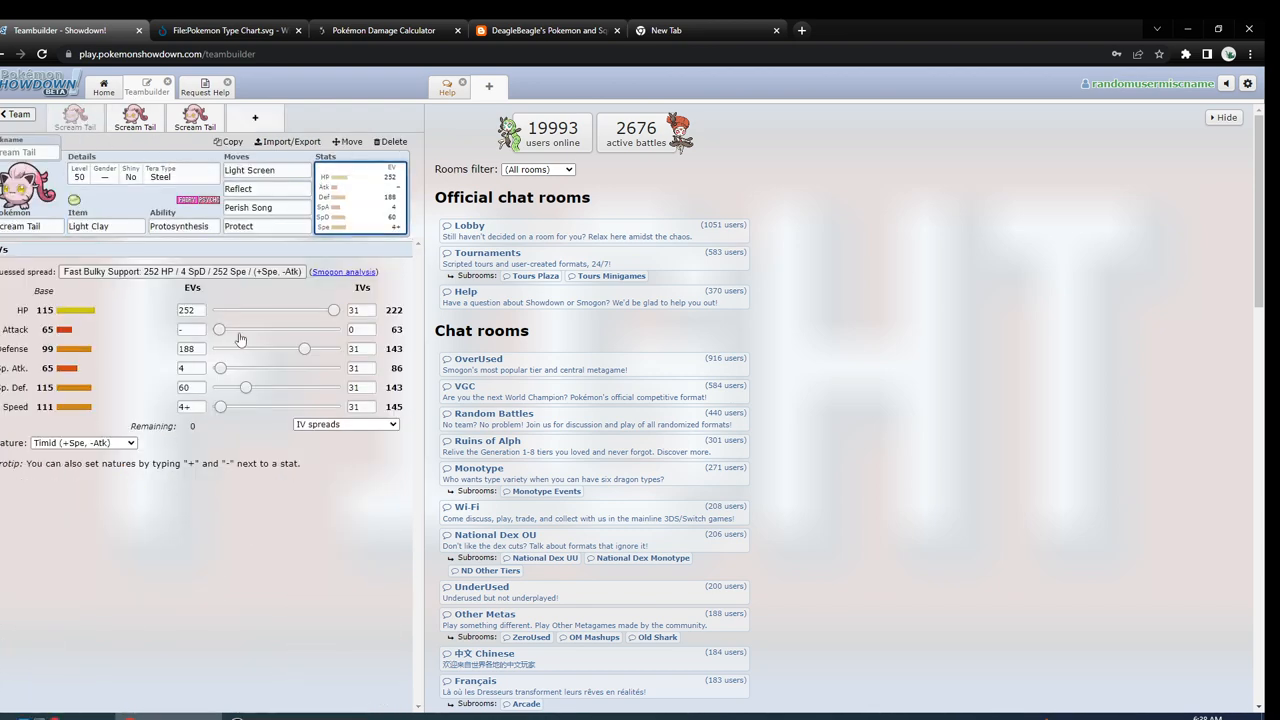
# Make Scream Tail the defending Pokémon in the damage calculator.
pyautogui.click(388, 31)
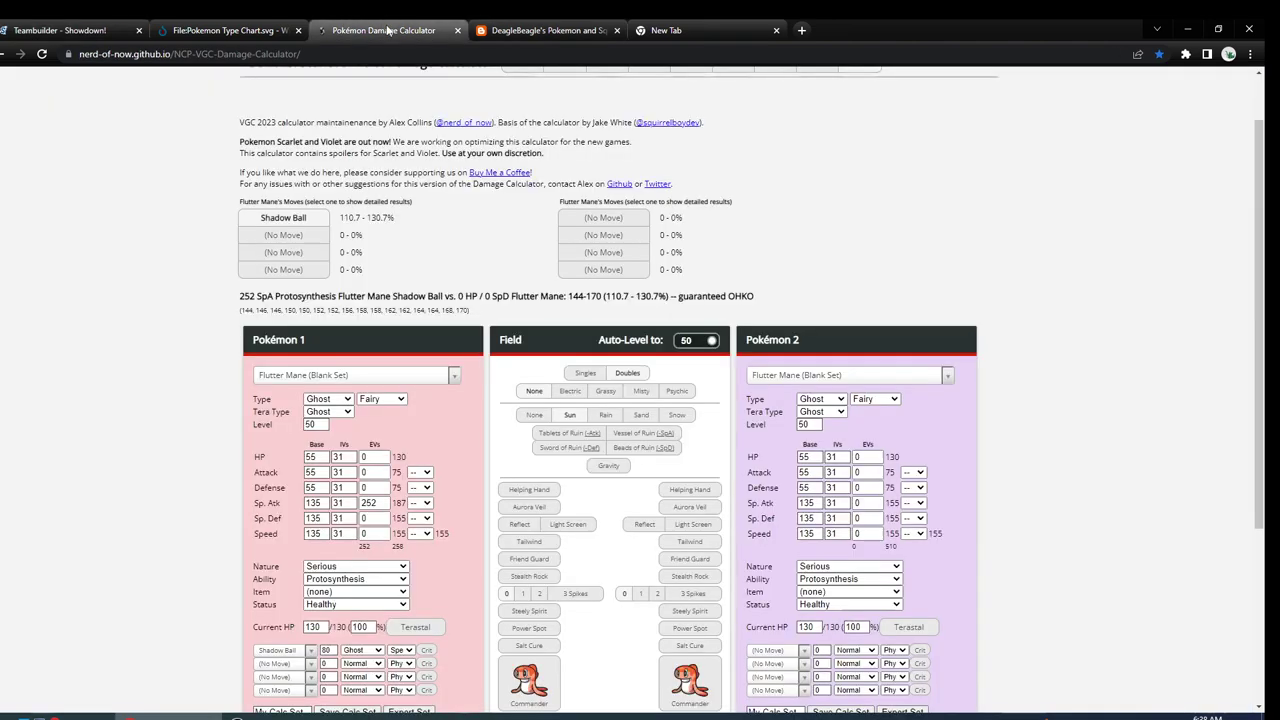
pyautogui.click(395, 380)
pyautogui.click(796, 380)
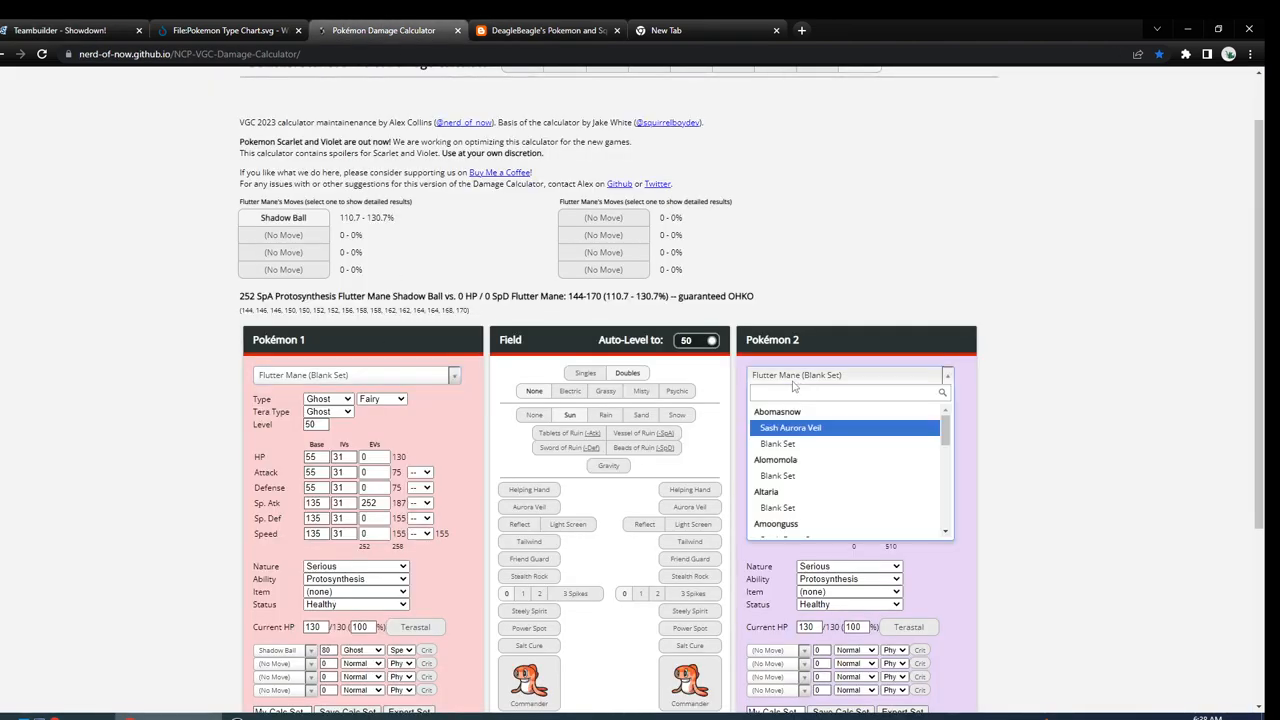
pyautogui.write('scream')
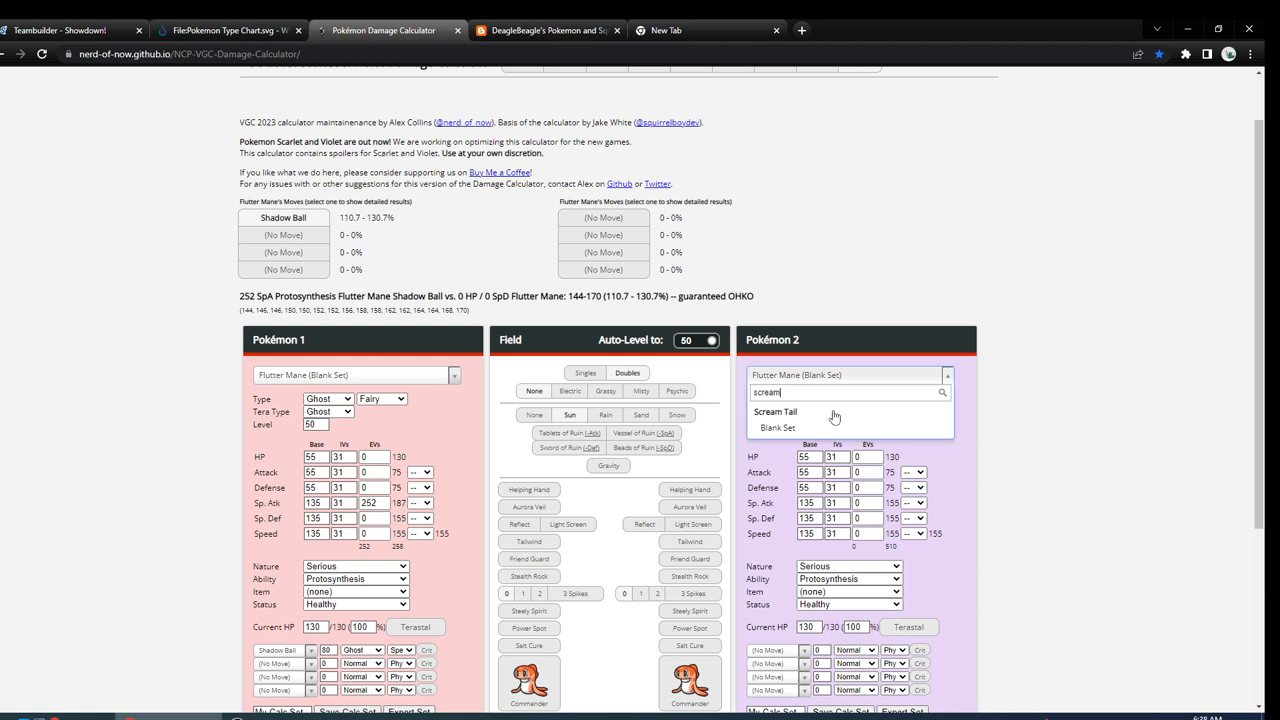
pyautogui.click(834, 425)
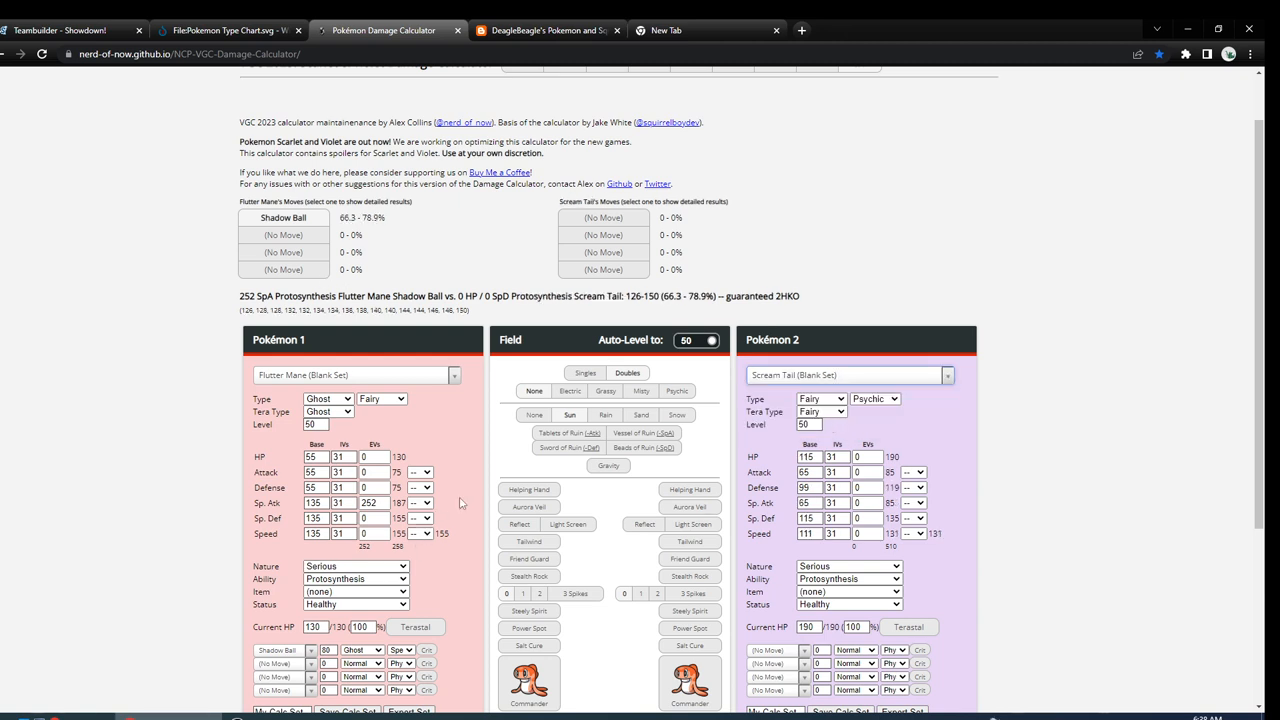
# Boost Flutter Mane's Shadow Ball with Helping Hand and give Scream Tail 252 HP EVs.
pyautogui.click(521, 491)
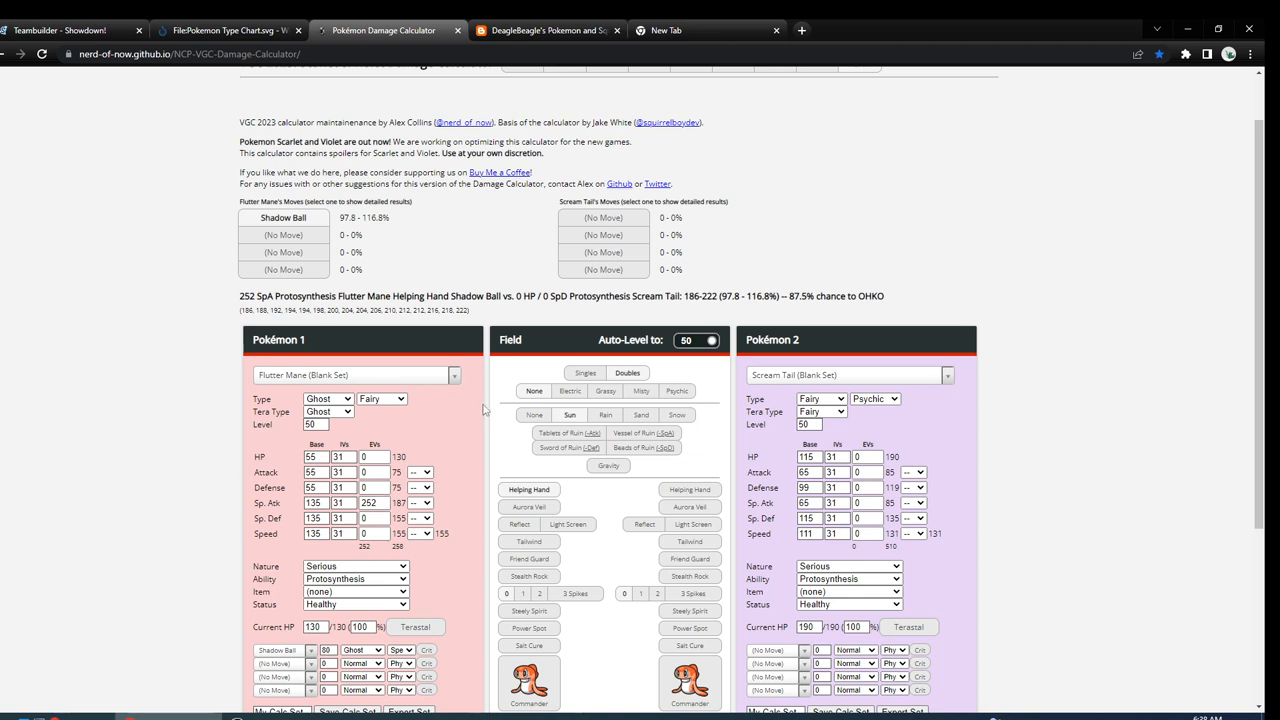
pyautogui.doubleClick(866, 456)
pyautogui.write('252')
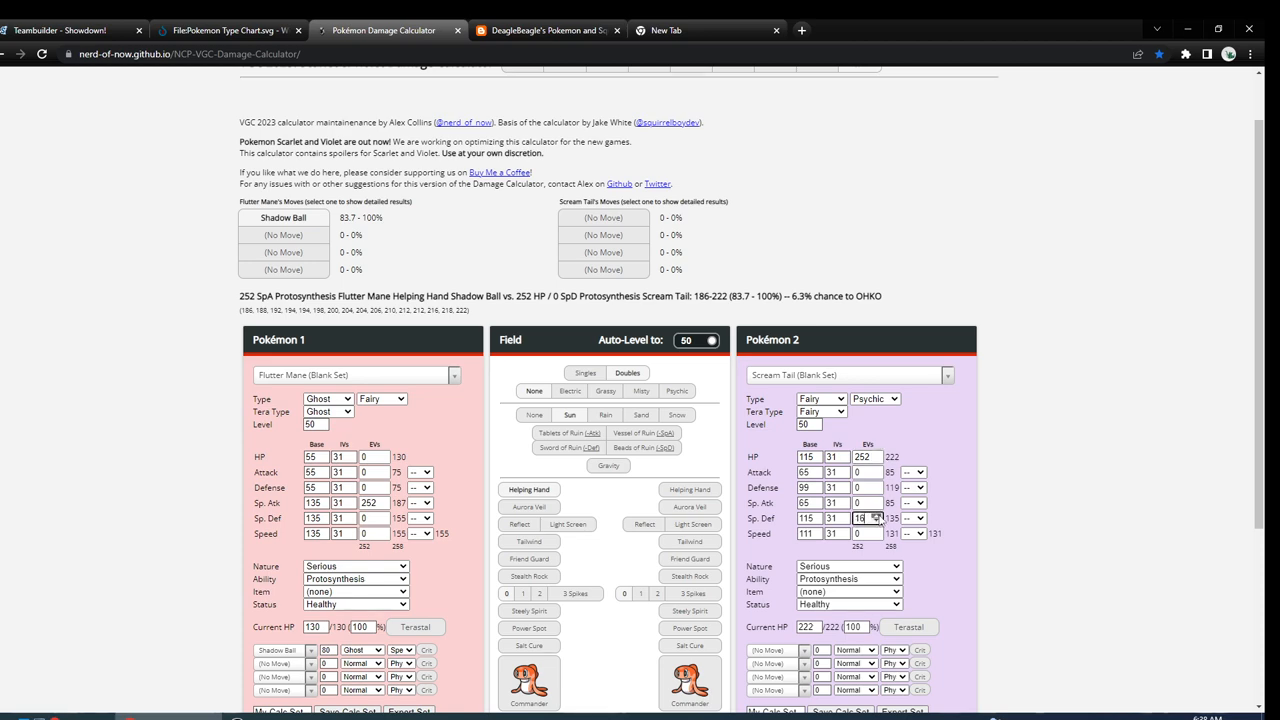
# Check the Showdown set, then give Flutter Mane a Modest nature in the calculator.
pyautogui.click(68, 28)
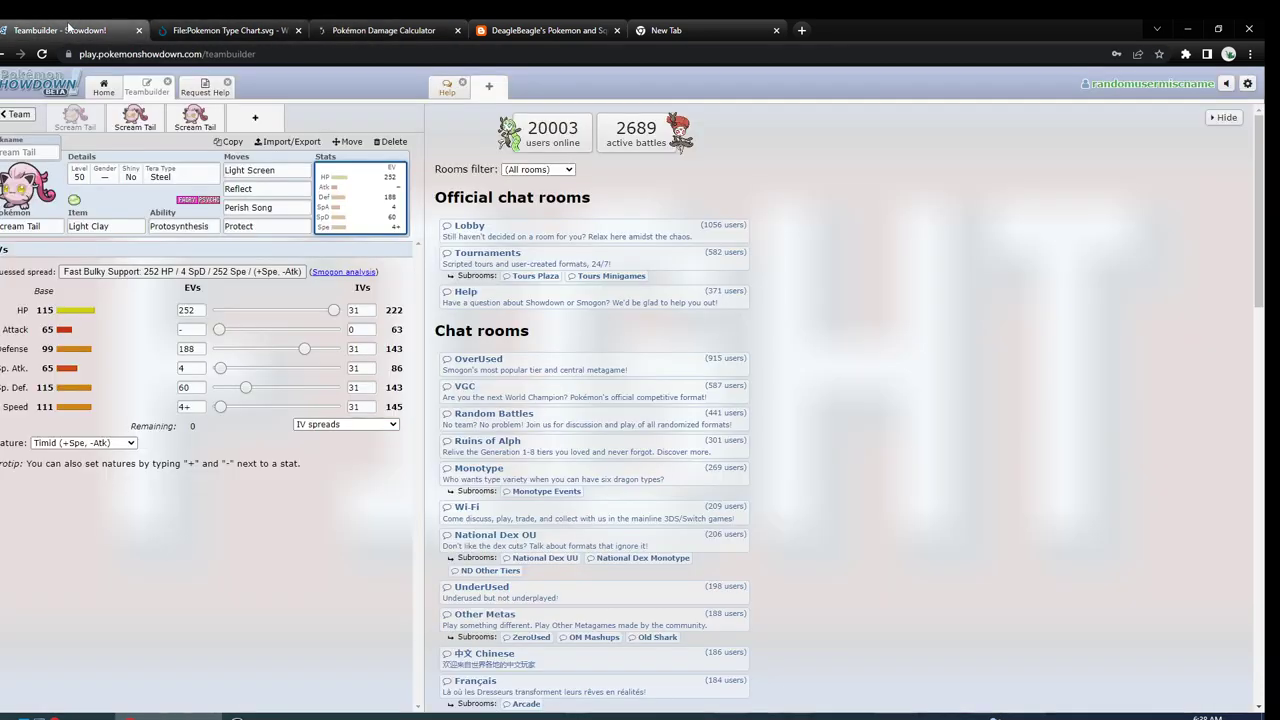
pyautogui.click(418, 24)
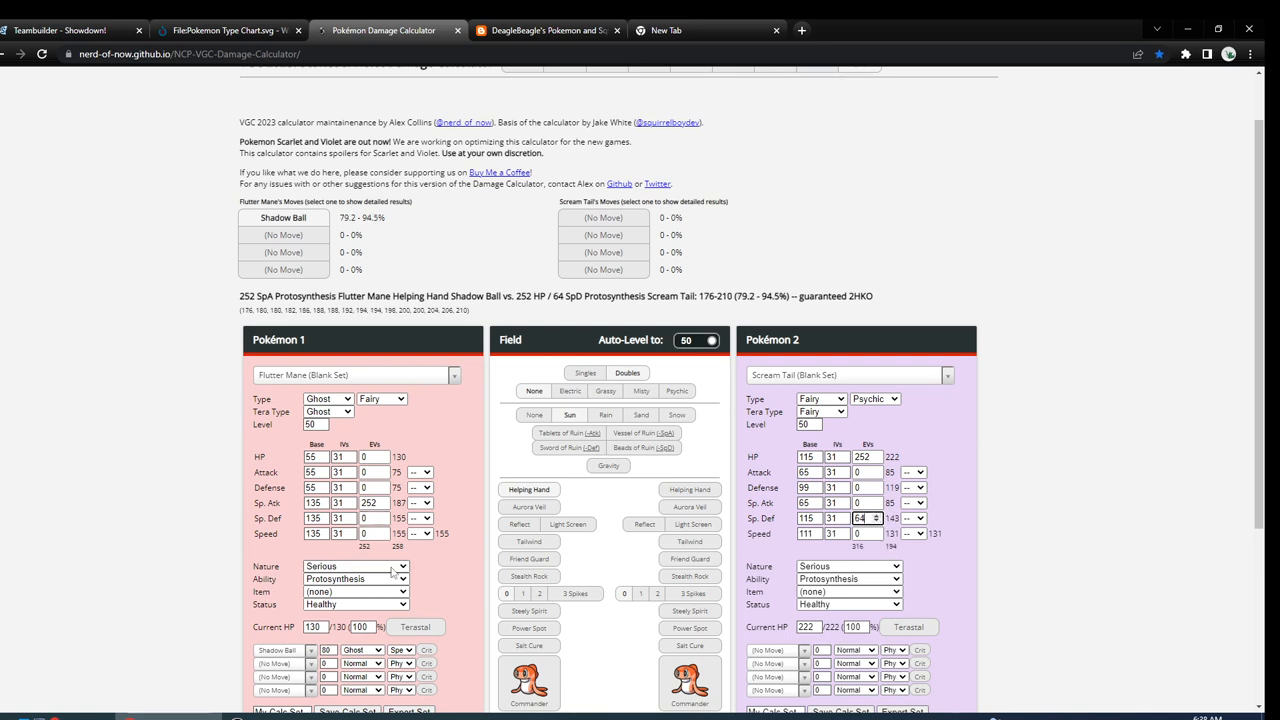
pyautogui.click(370, 566)
pyautogui.click(378, 465)
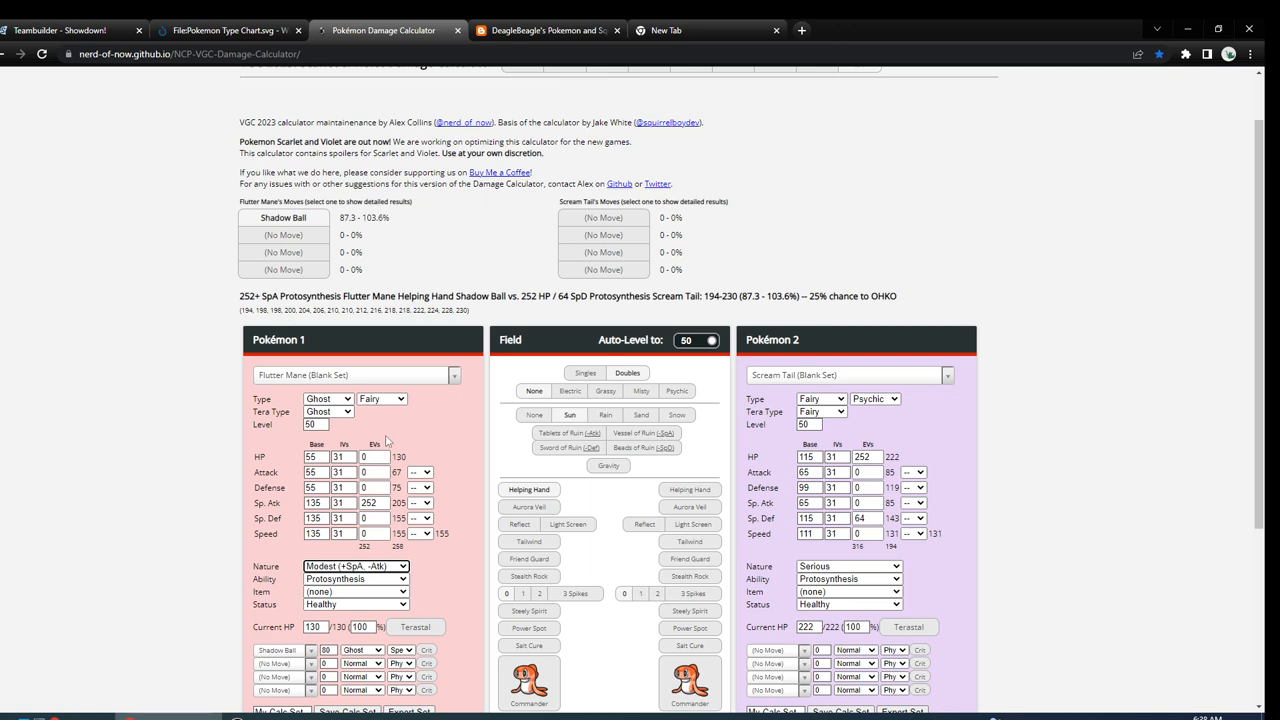
# Back in the Showdown teambuilder, browse the third and second Scream Tail sets.
pyautogui.click(60, 30)
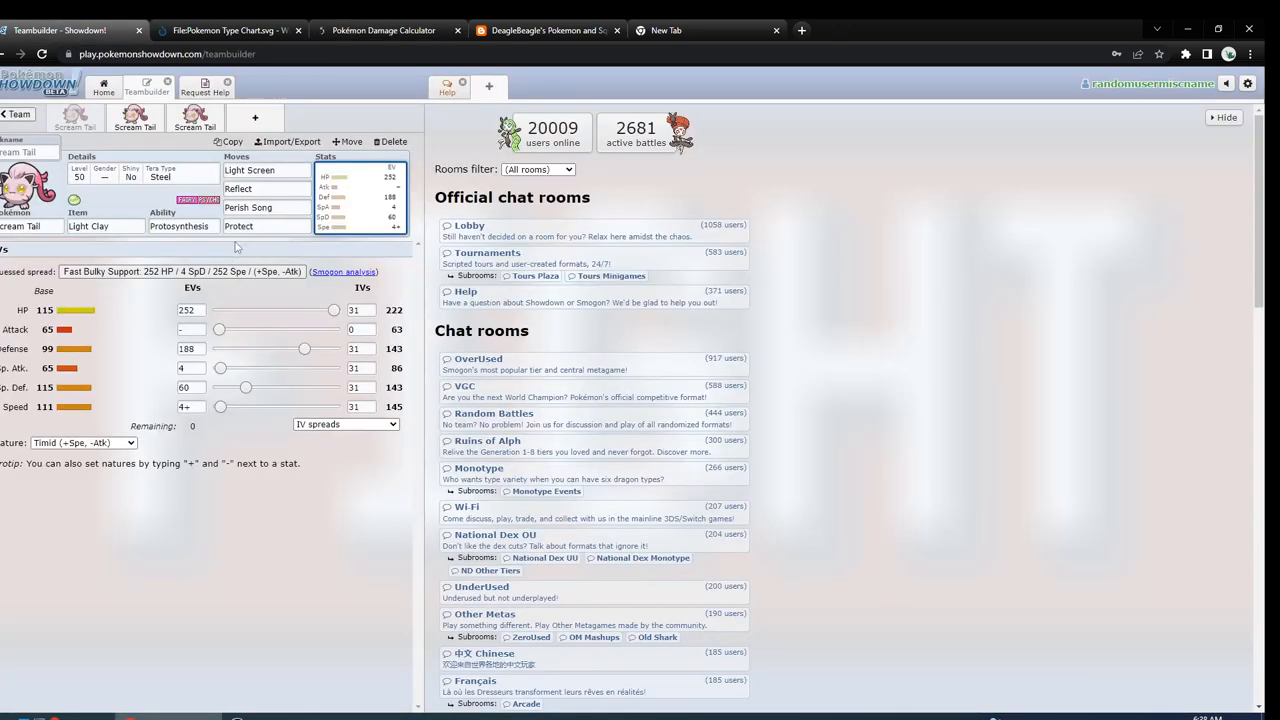
pyautogui.click(206, 122)
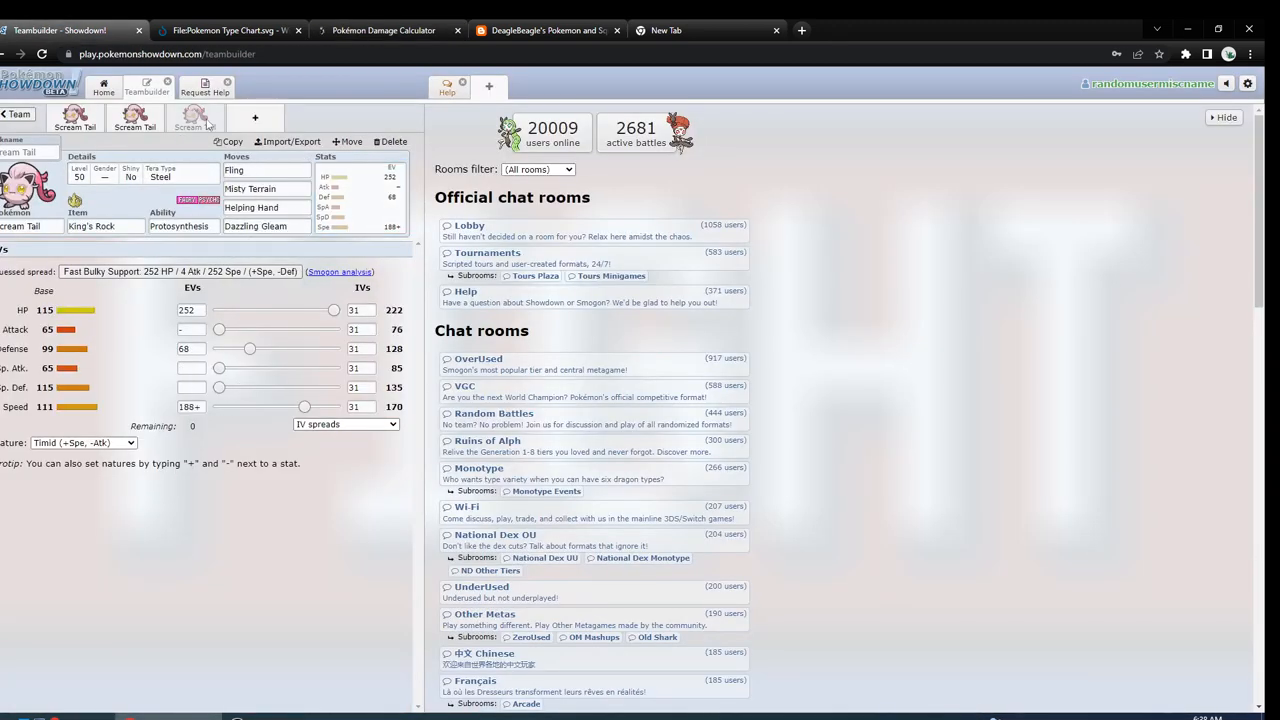
pyautogui.click(75, 120)
pyautogui.click(130, 121)
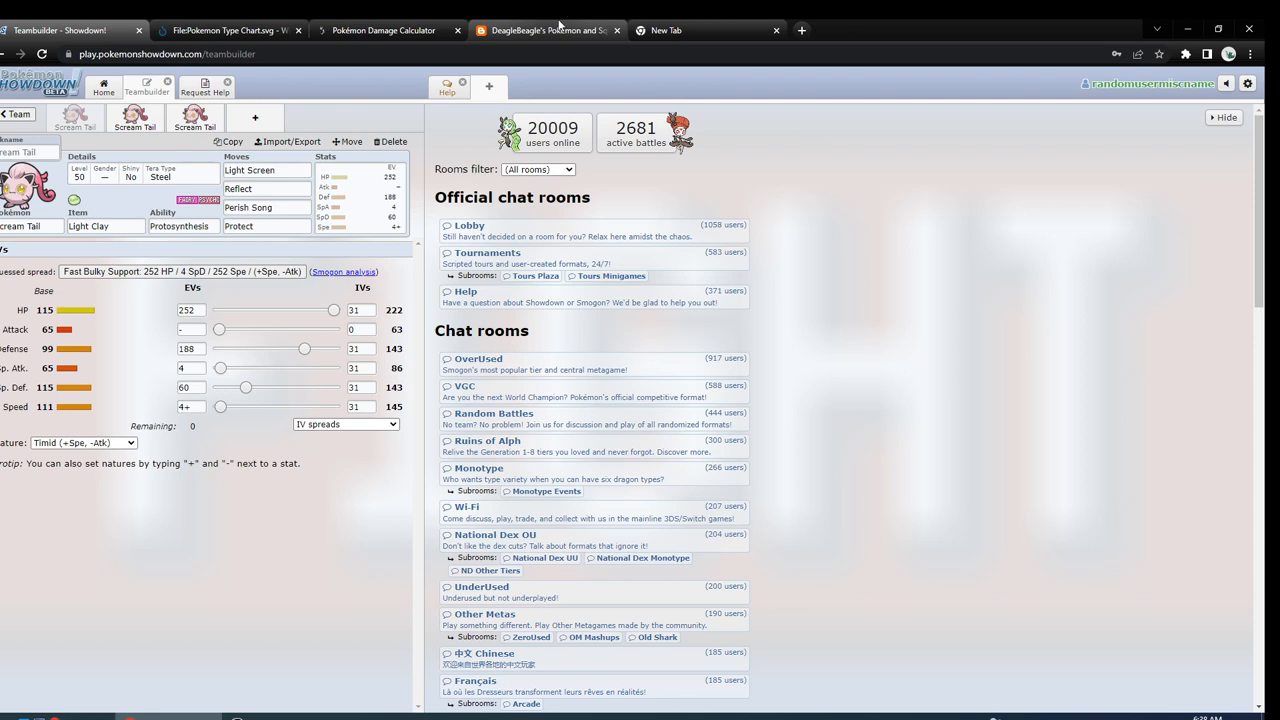
# Terastallize Flutter Mane and clear the sun weather so Protosynthesis no longer applies.
pyautogui.click(392, 28)
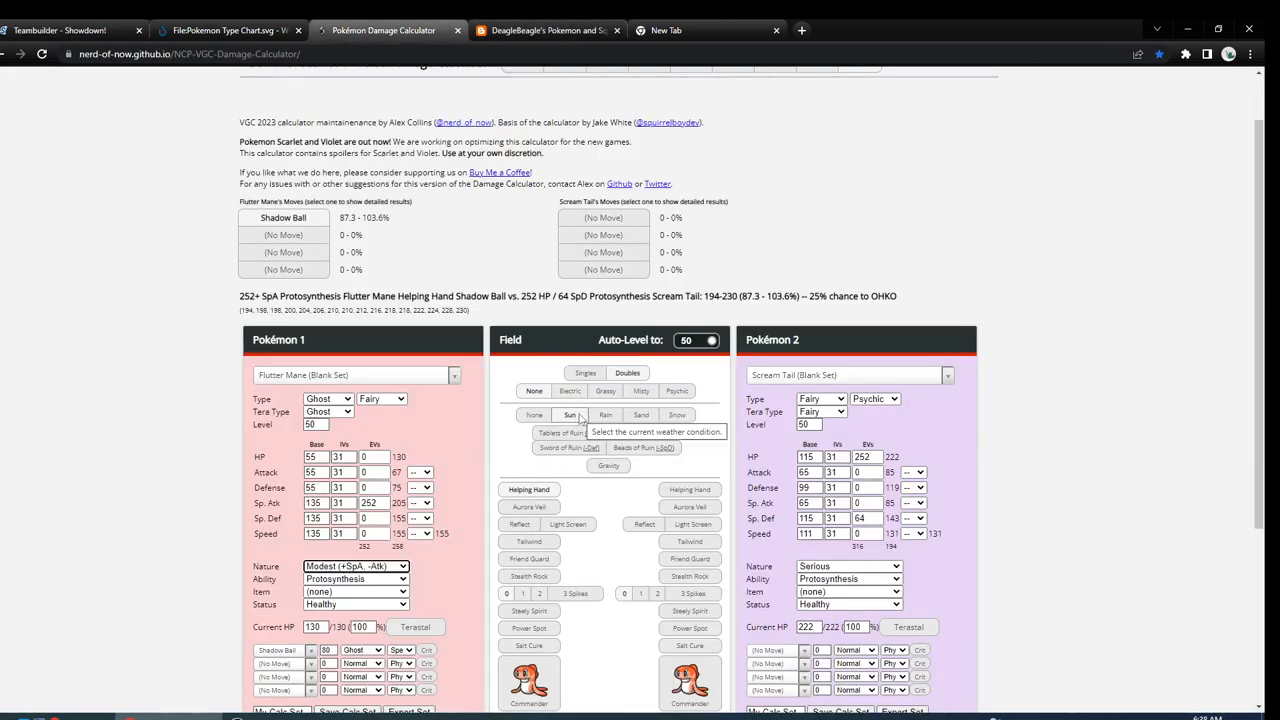
pyautogui.scroll(-1, 463, 525)
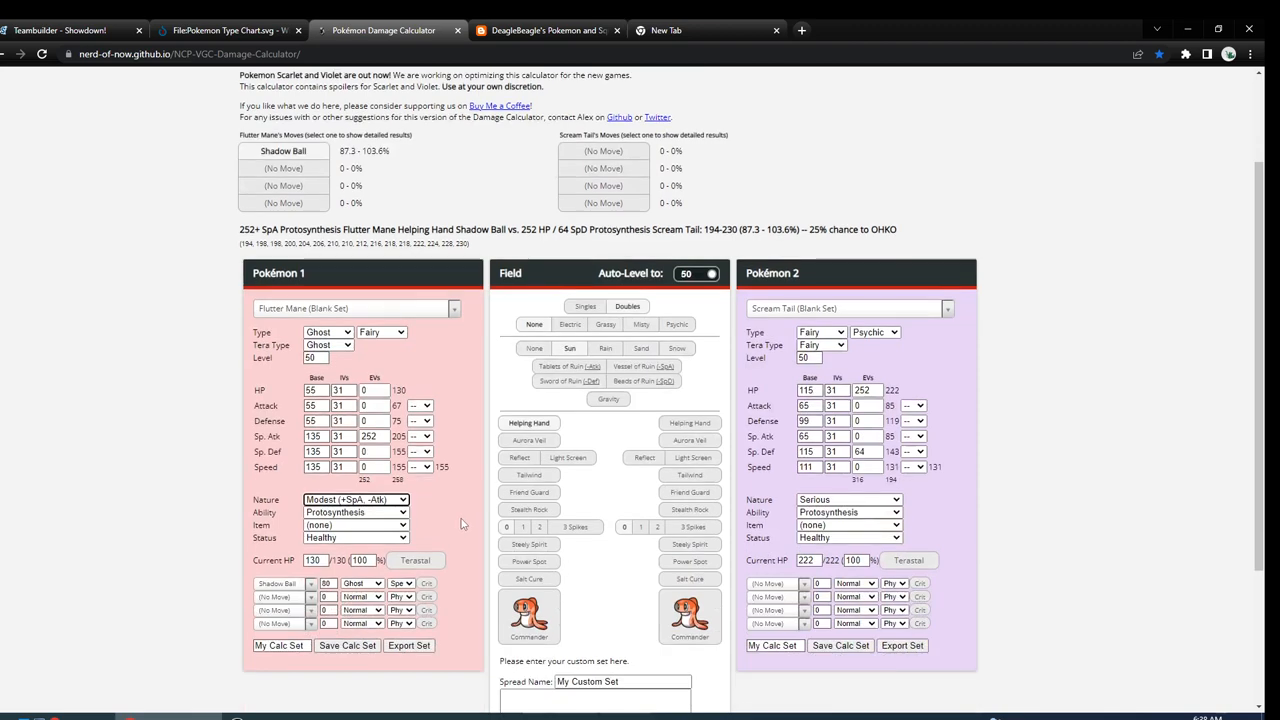
pyautogui.scroll(1, 462, 523)
pyautogui.scroll(1, 460, 518)
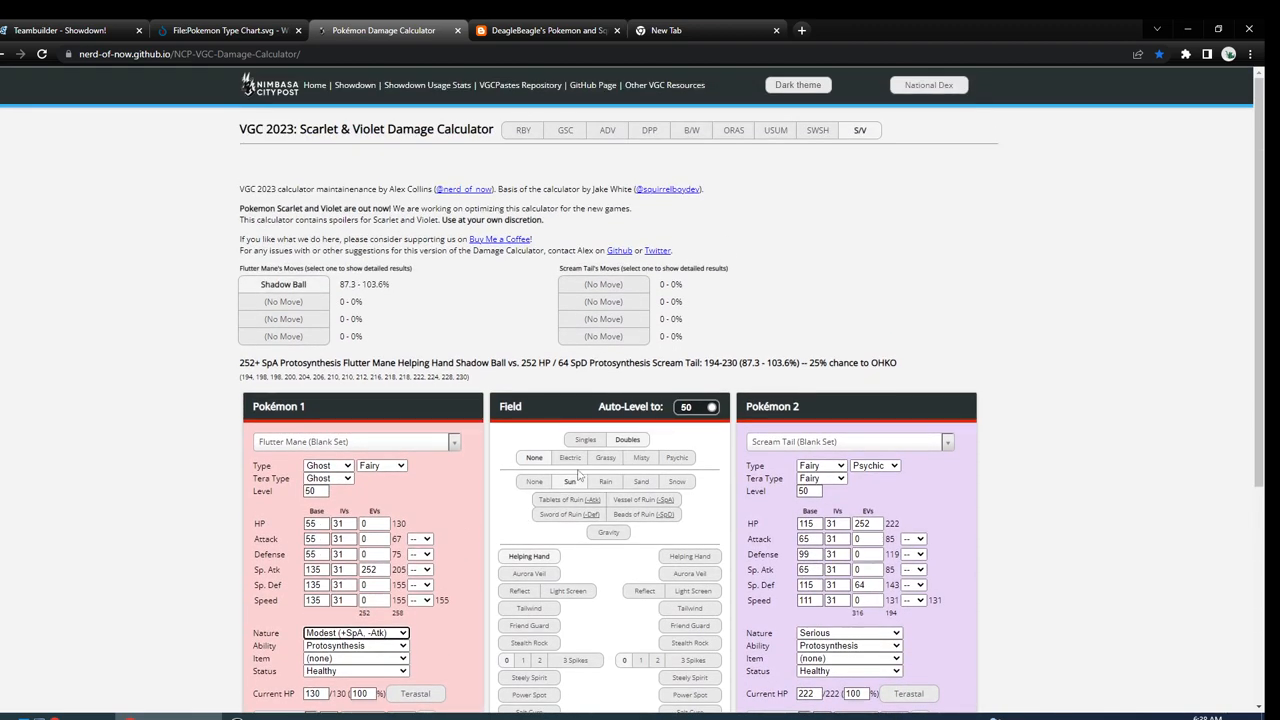
pyautogui.click(570, 481)
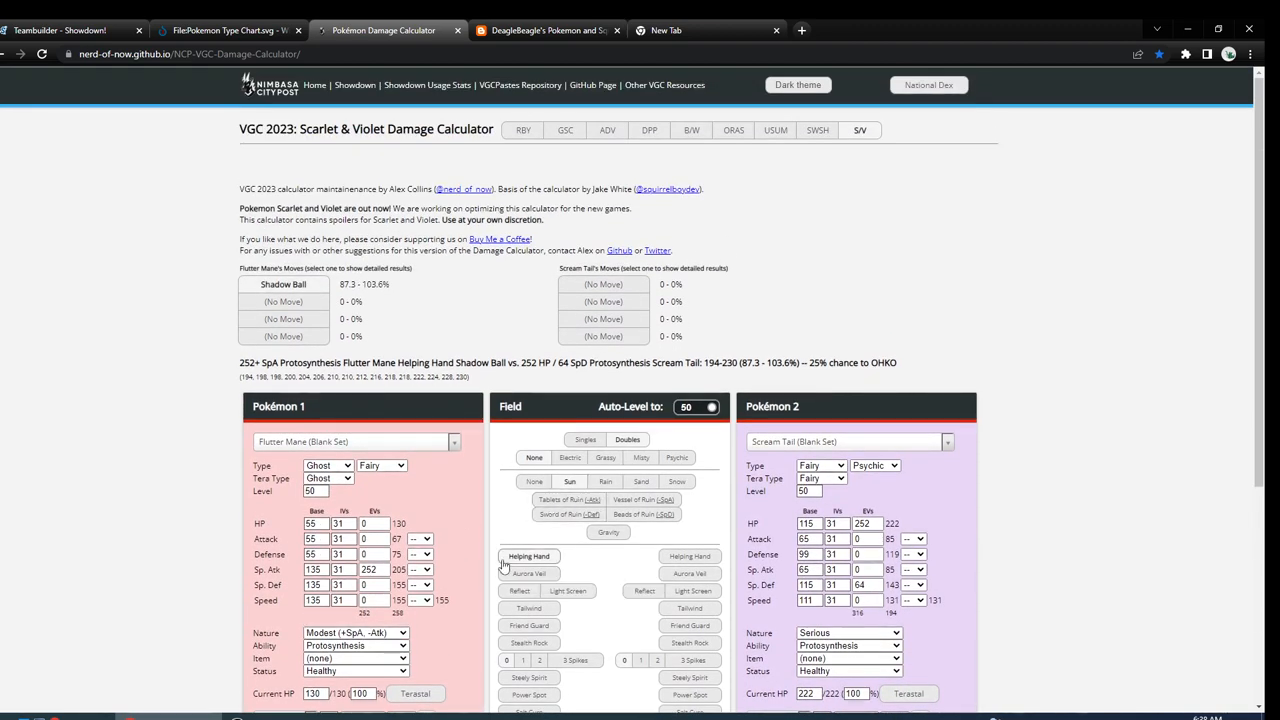
pyautogui.scroll(-1, 428, 608)
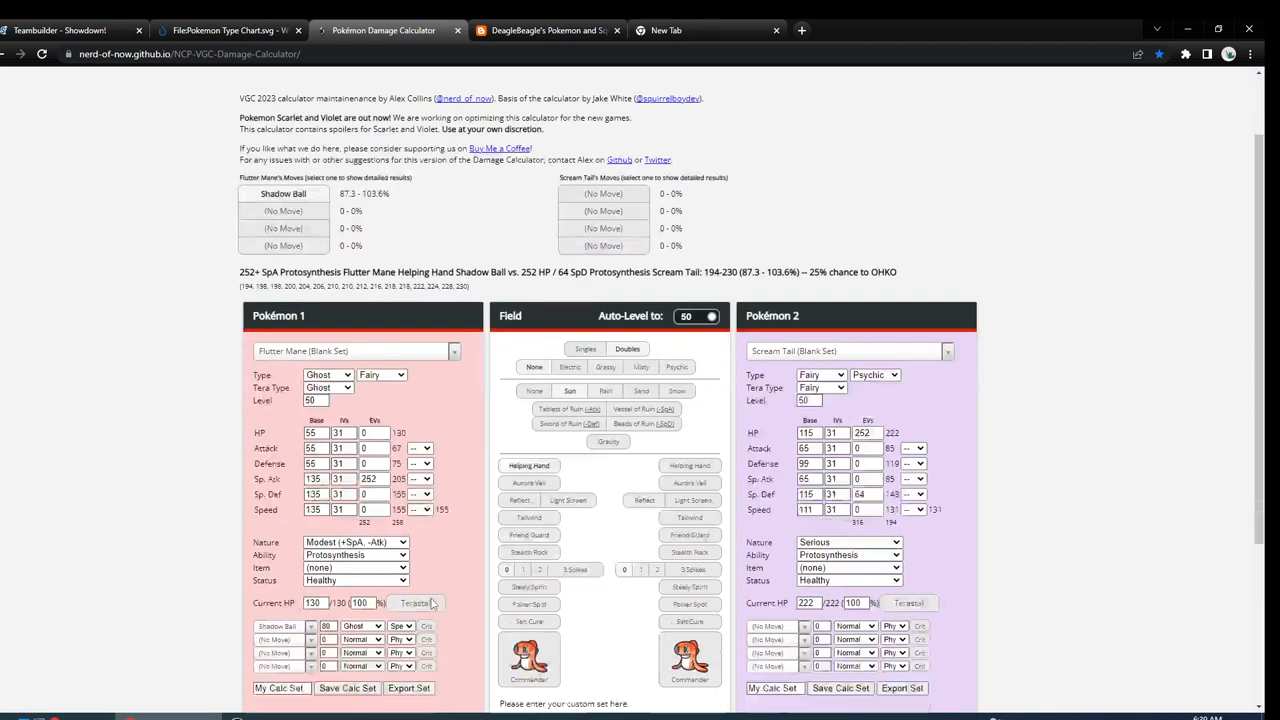
pyautogui.scroll(-1, 431, 603)
pyautogui.scroll(1, 421, 523)
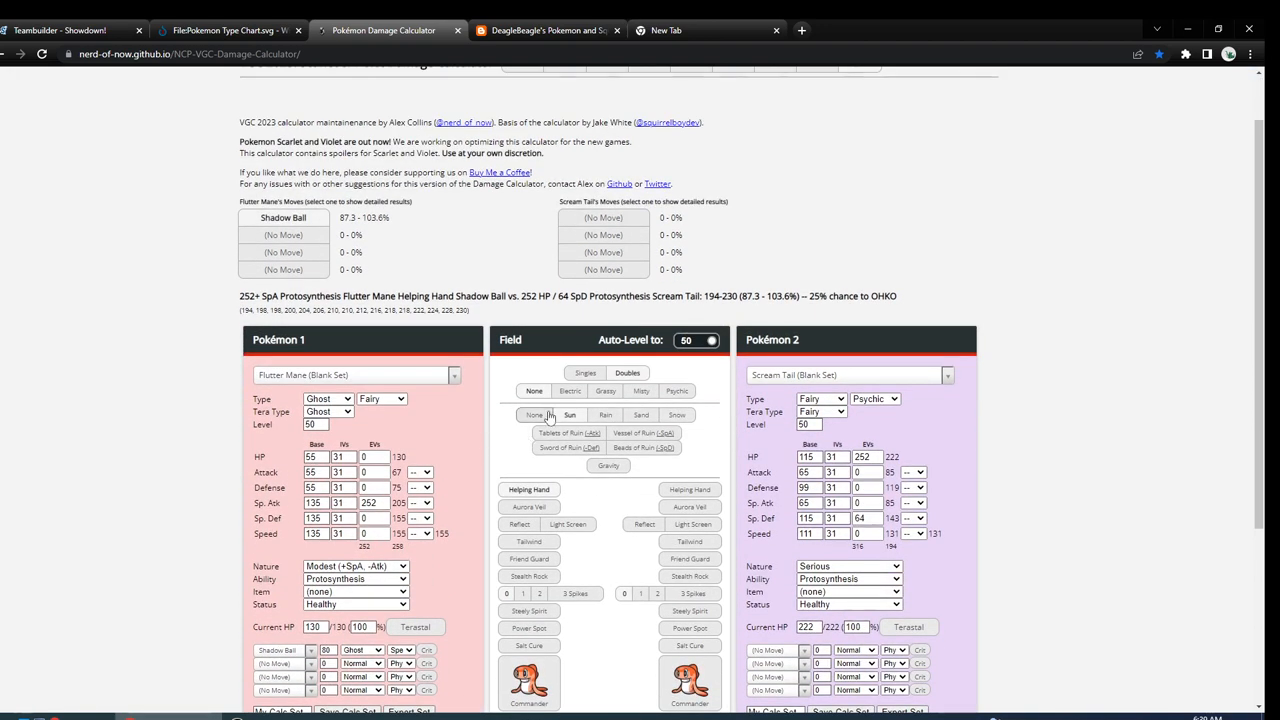
pyautogui.click(534, 415)
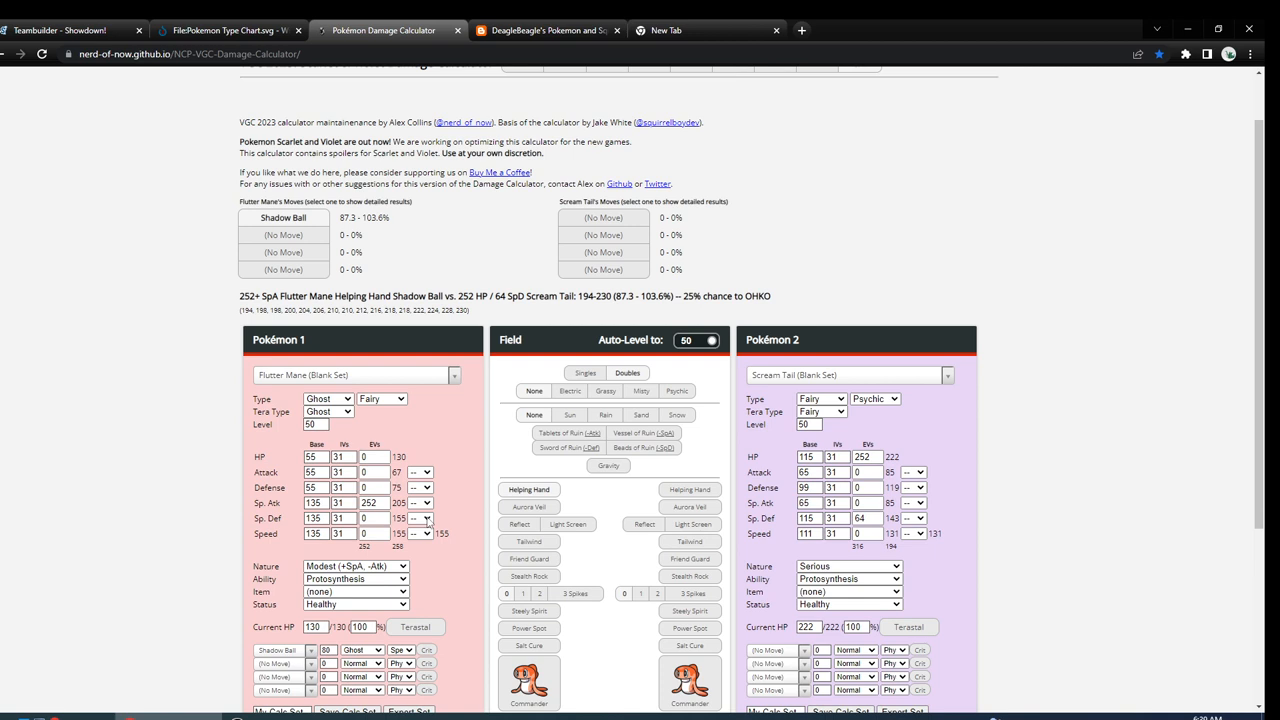
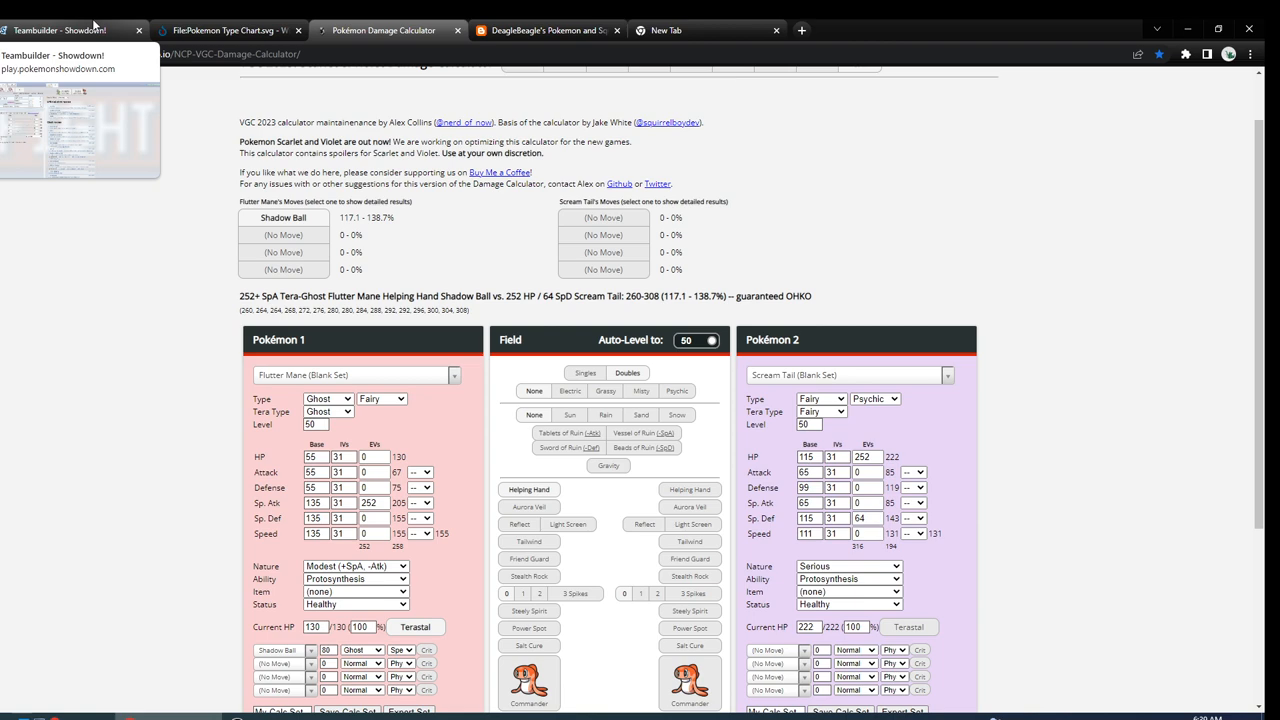
# Clear Scream Tail's Defense EVs in Showdown and raise its Sp. Def EVs in the calculator.
pyautogui.click(95, 24)
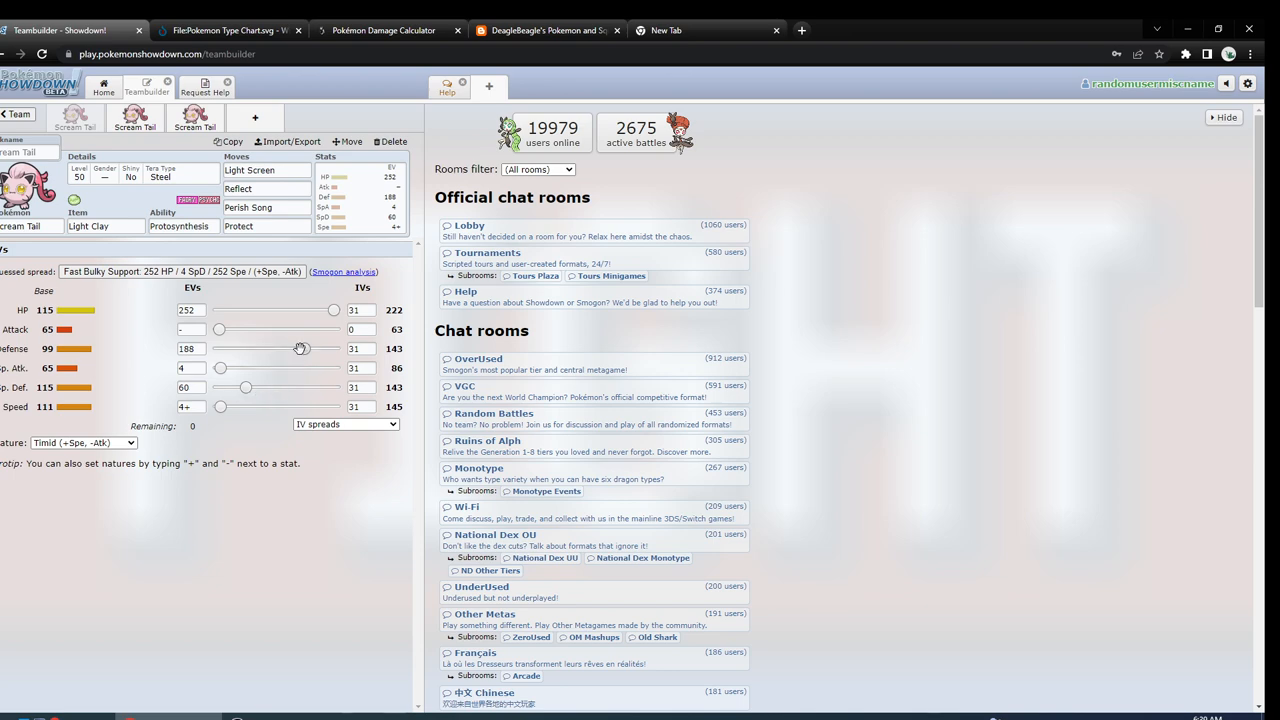
pyautogui.moveTo(300, 348); pyautogui.dragTo(219, 348)
pyautogui.hotkey('ctrl', '3')
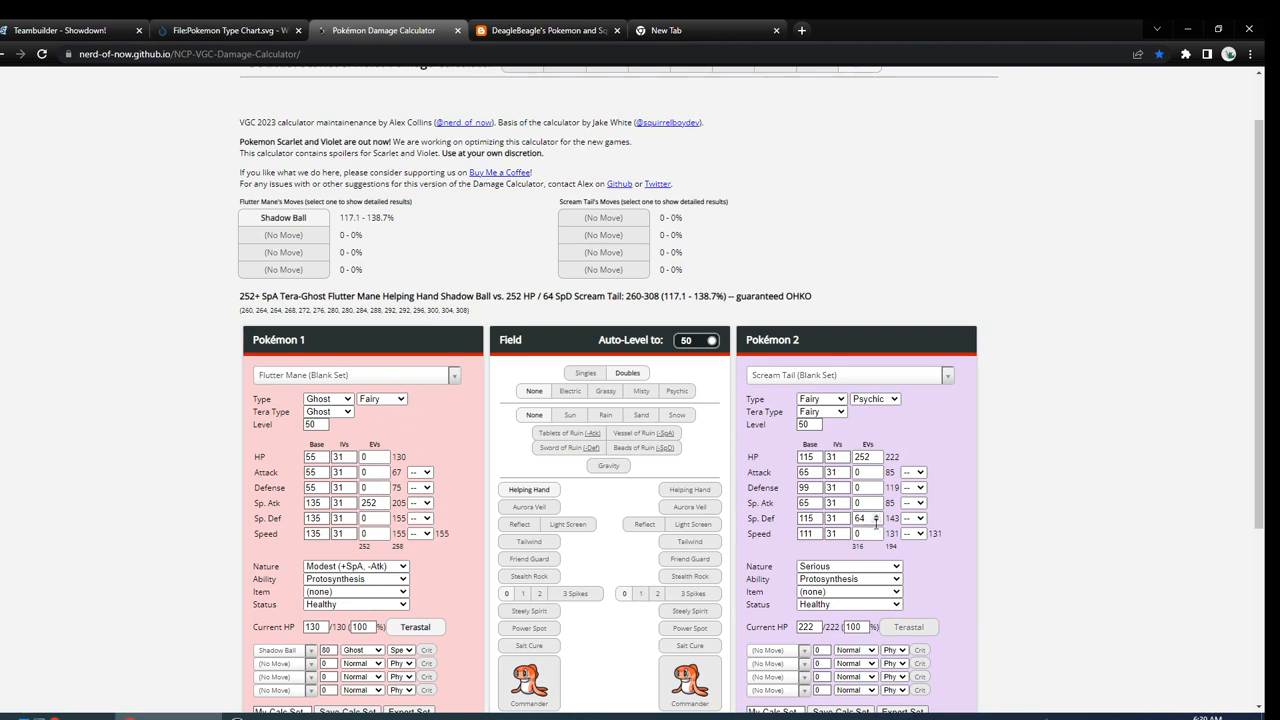
pyautogui.click(875, 516)
# Give Scream Tail the Calm nature in the Showdown teambuilder.
pyautogui.click(60, 30)
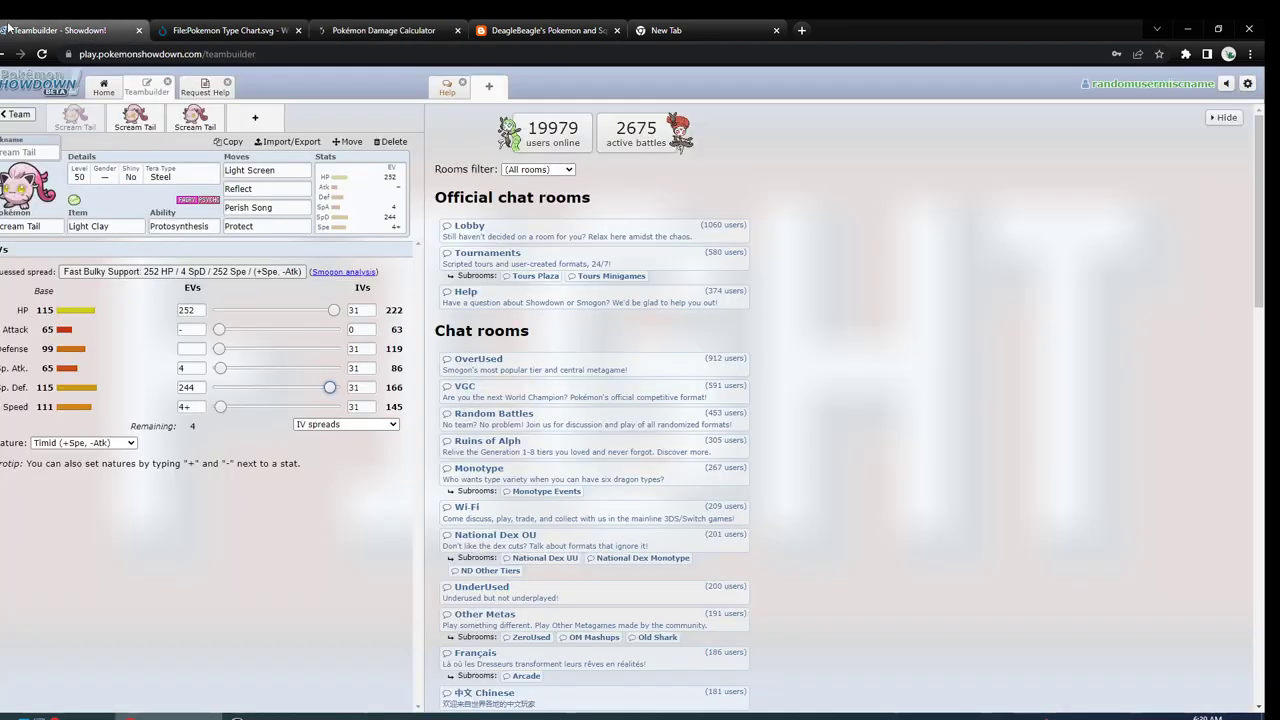
pyautogui.click(118, 443)
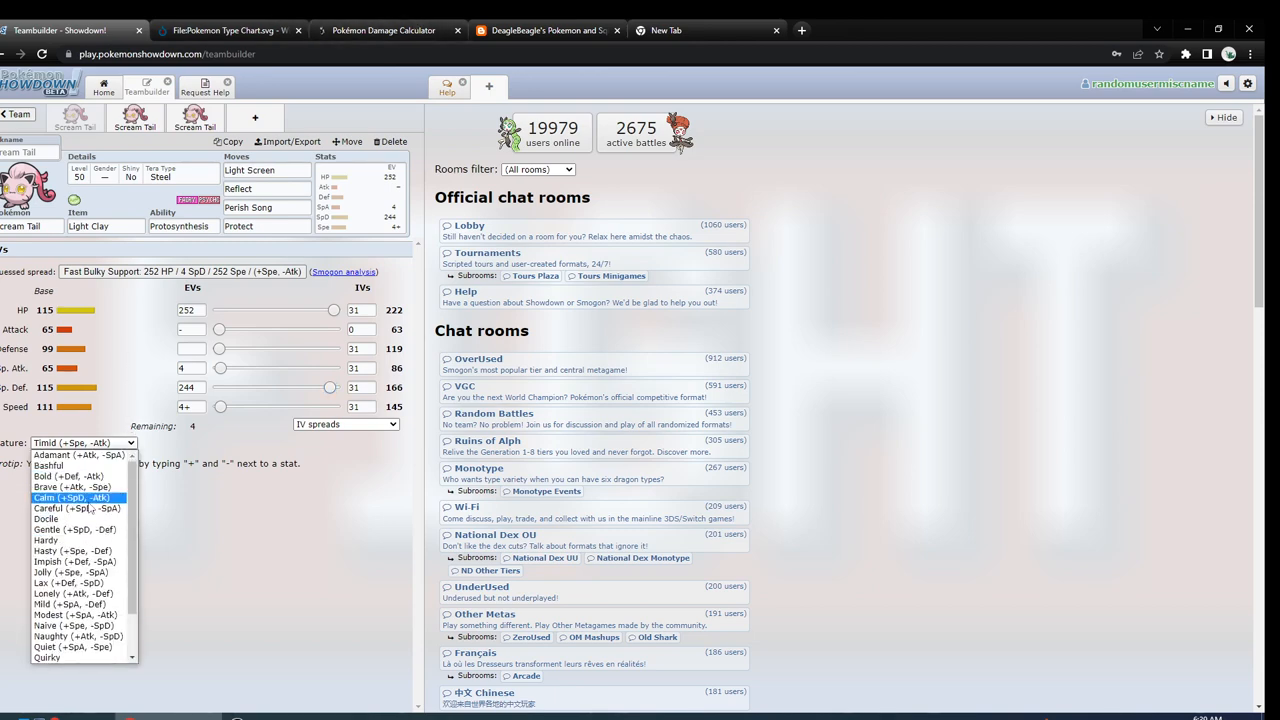
pyautogui.click(88, 500)
pyautogui.click(420, 30)
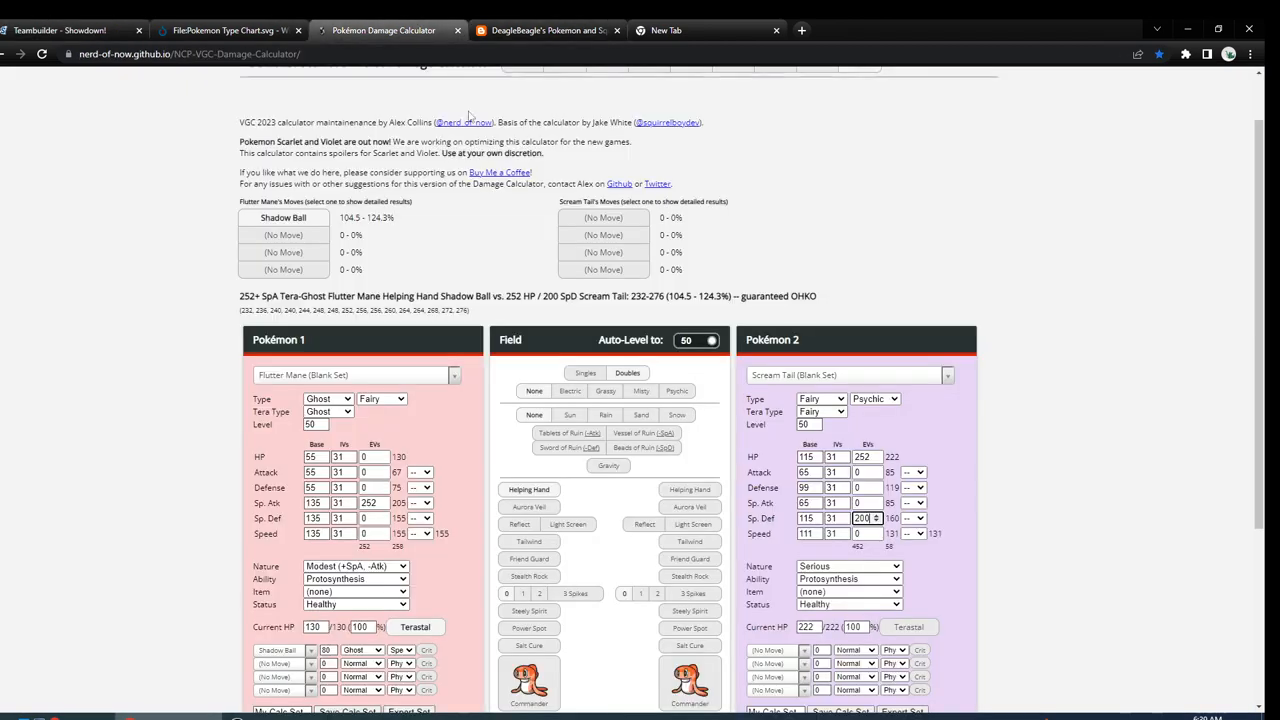
# Set the calculator's Scream Tail to Calm with 252 Sp. Def EVs and remove Helping Hand from Flutter Mane.
pyautogui.click(875, 516)
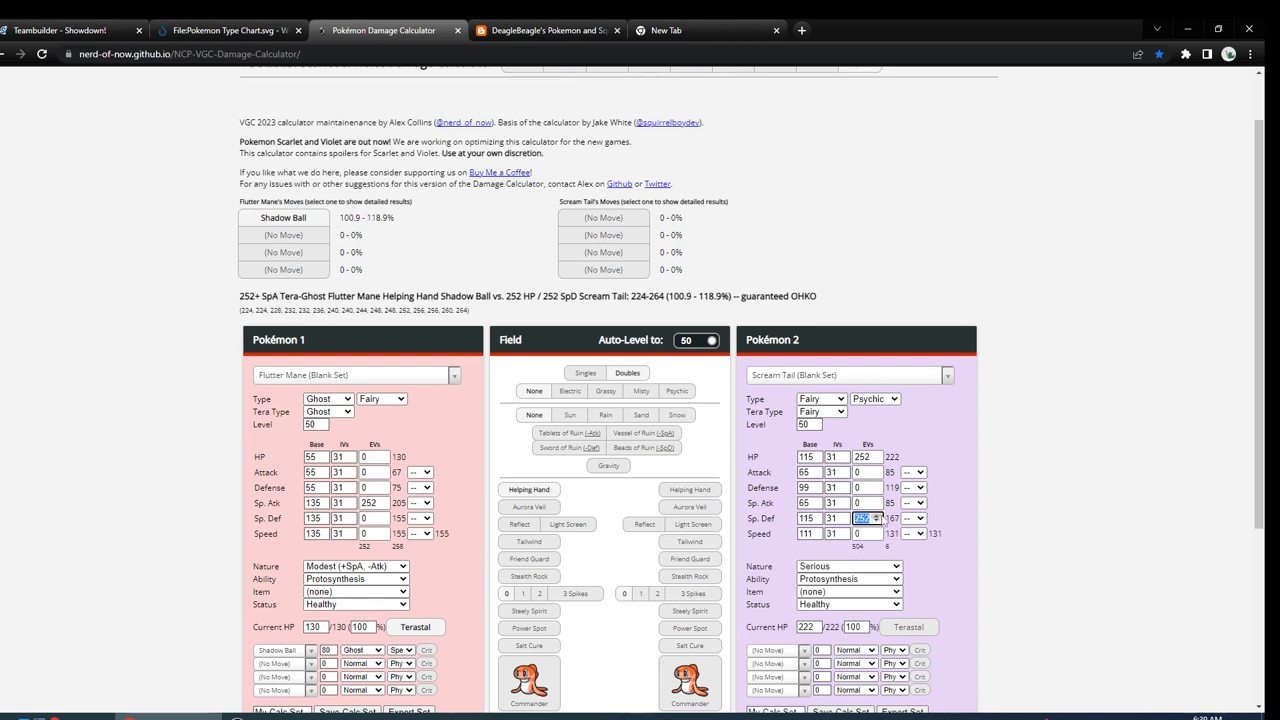
pyautogui.click(853, 566)
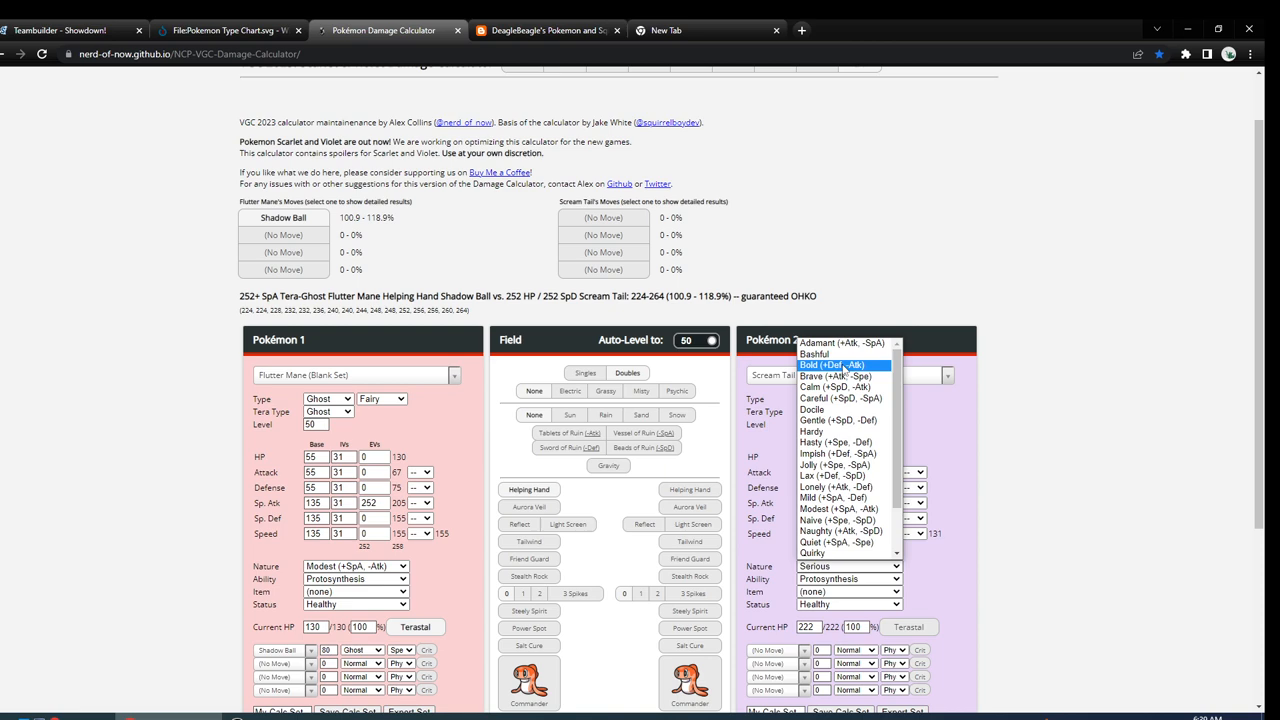
pyautogui.click(836, 388)
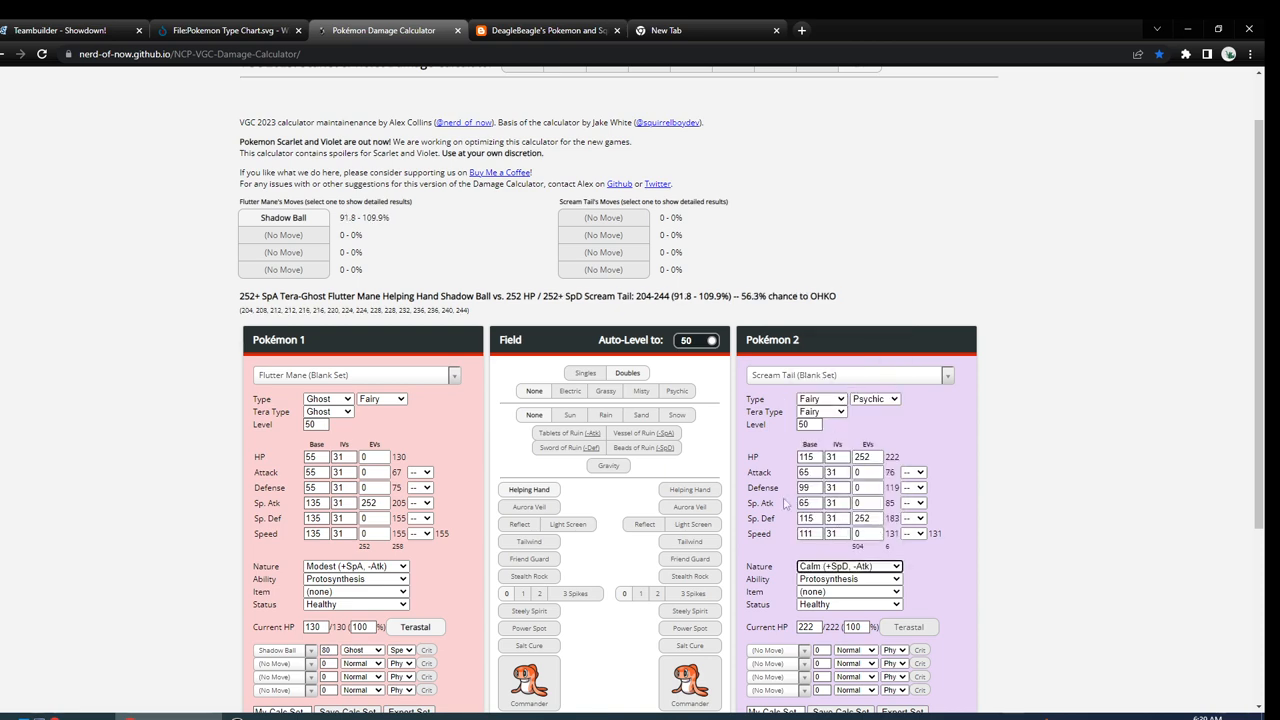
pyautogui.scroll(1, 786, 503)
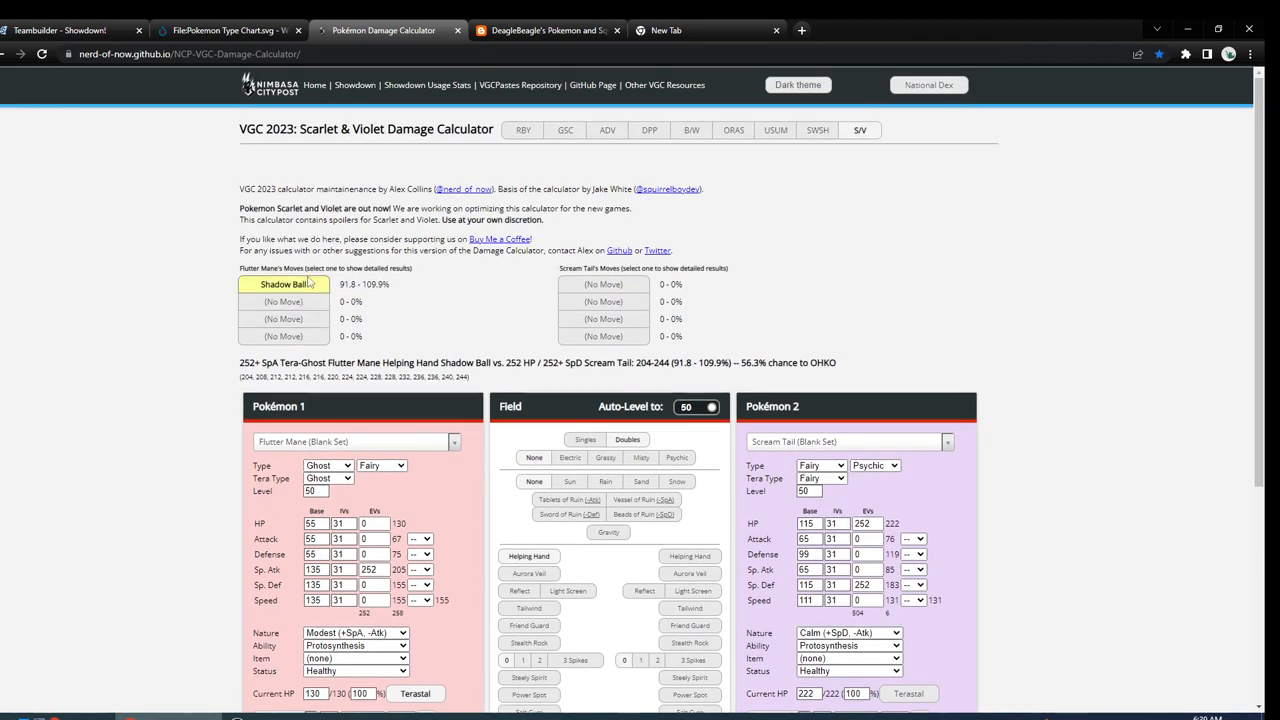
pyautogui.click(512, 556)
pyautogui.scroll(-1, 511, 523)
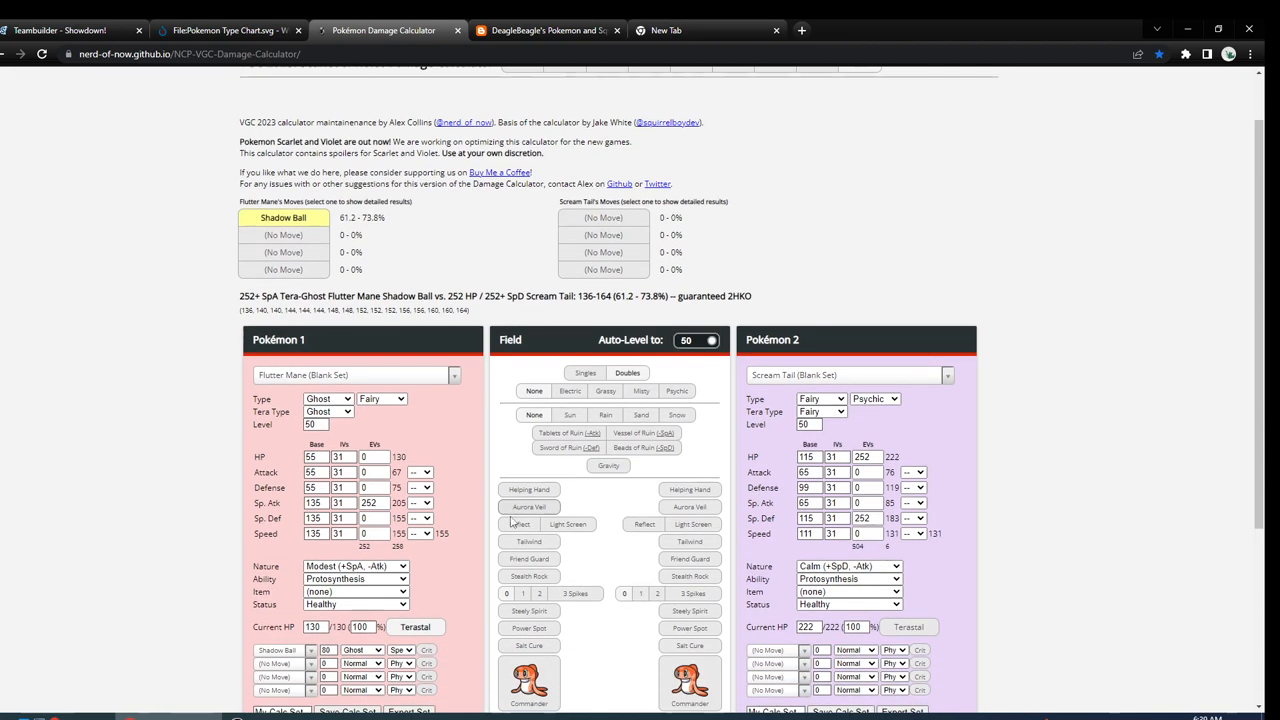
pyautogui.scroll(-1, 521, 467)
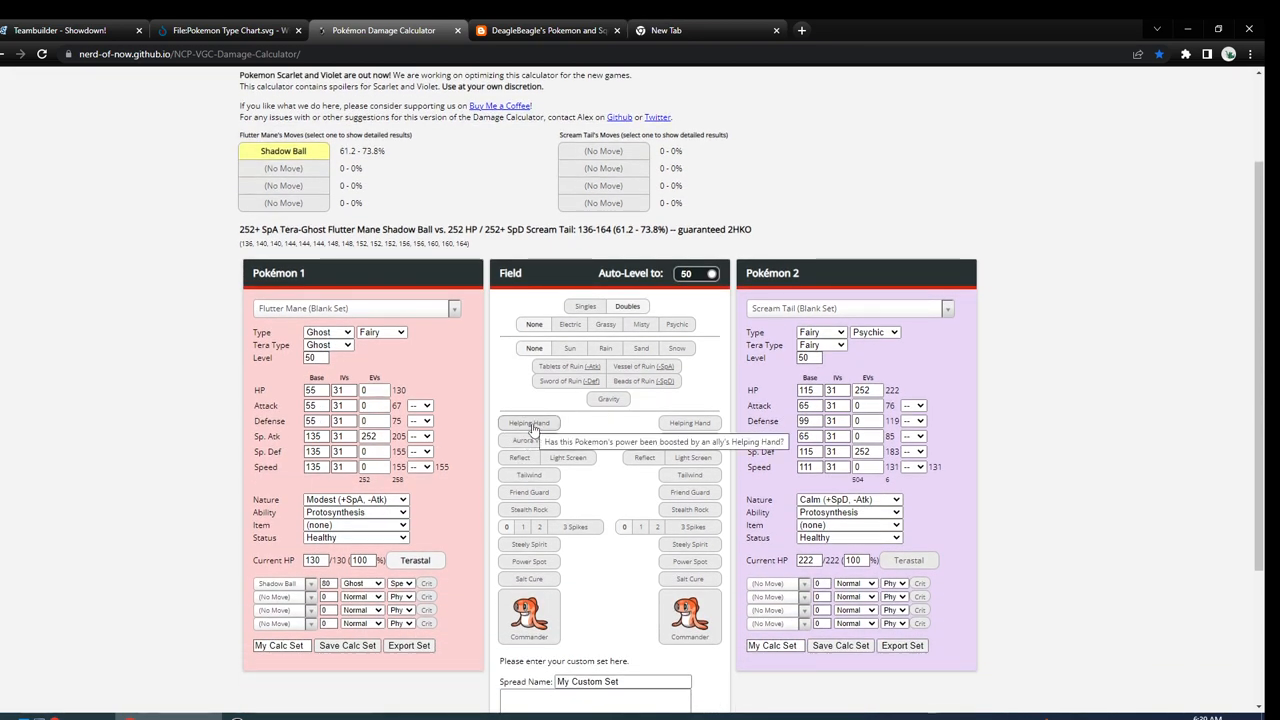
# Toggle Sun weather on and off to compare Shadow Ball damage against Scream Tail.
pyautogui.click(570, 350)
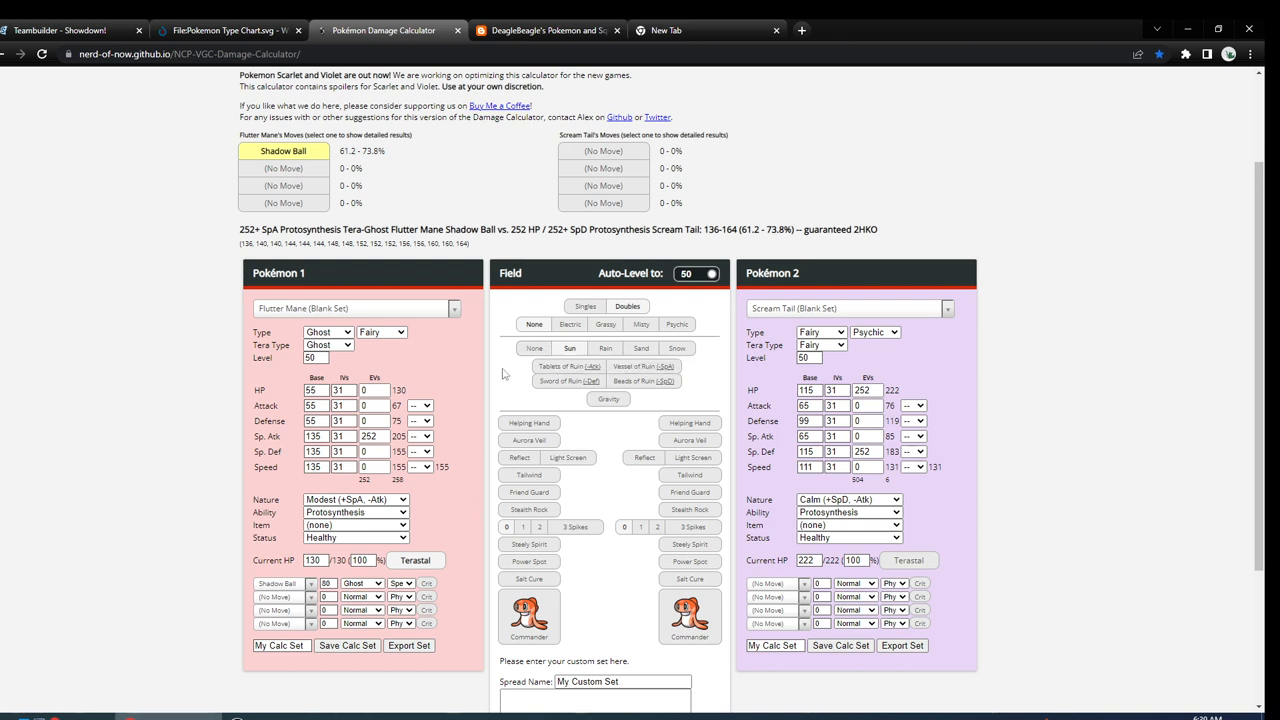
pyautogui.click(537, 348)
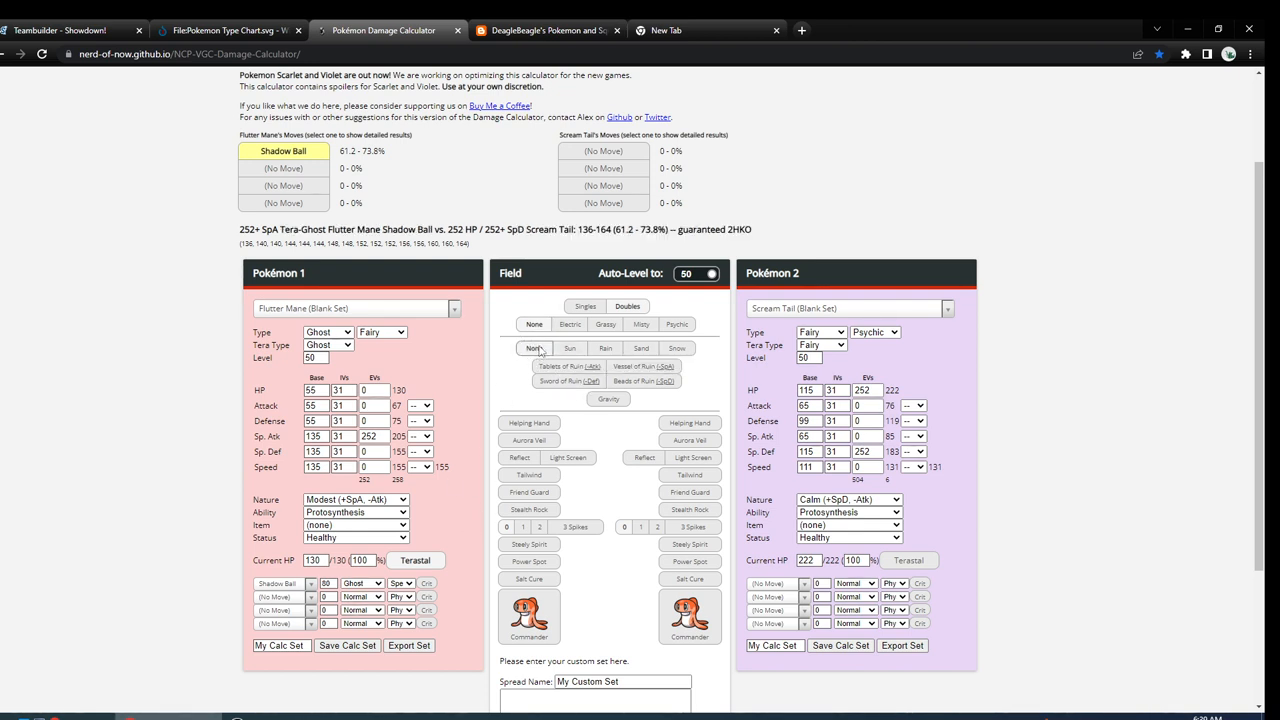
pyautogui.click(547, 348)
pyautogui.click(570, 348)
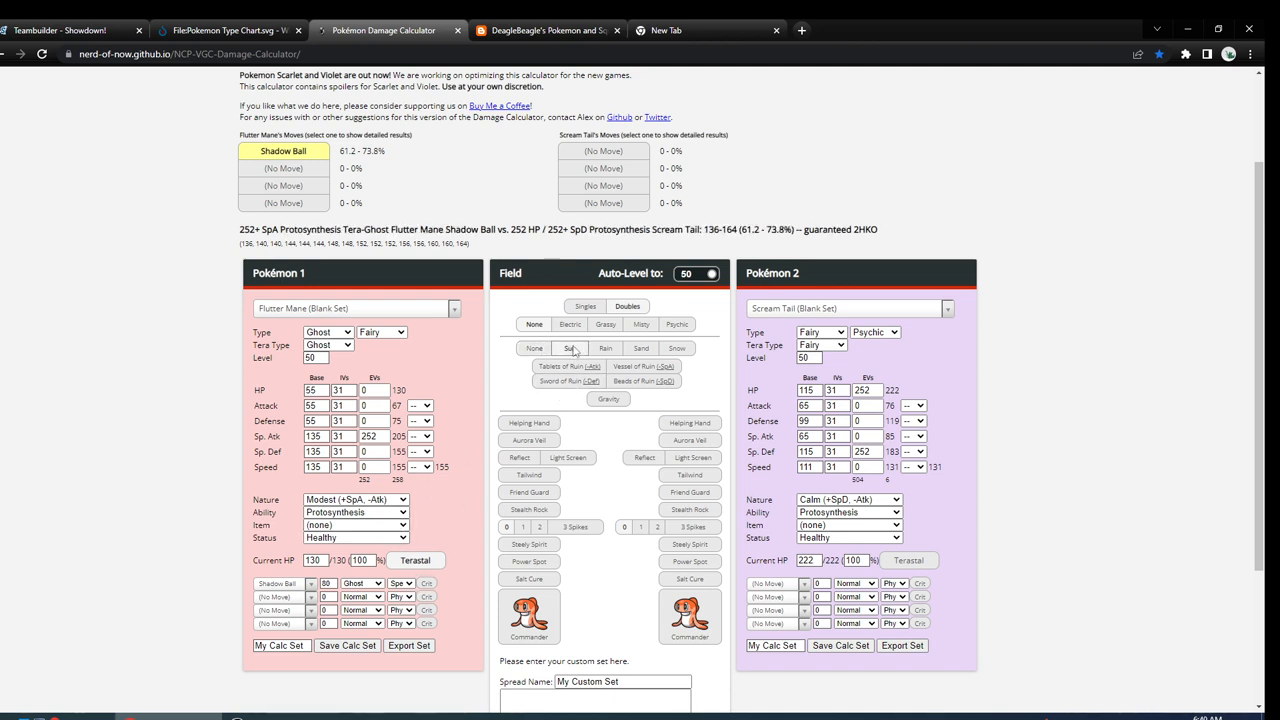
pyautogui.click(537, 349)
pyautogui.click(578, 348)
pyautogui.click(534, 348)
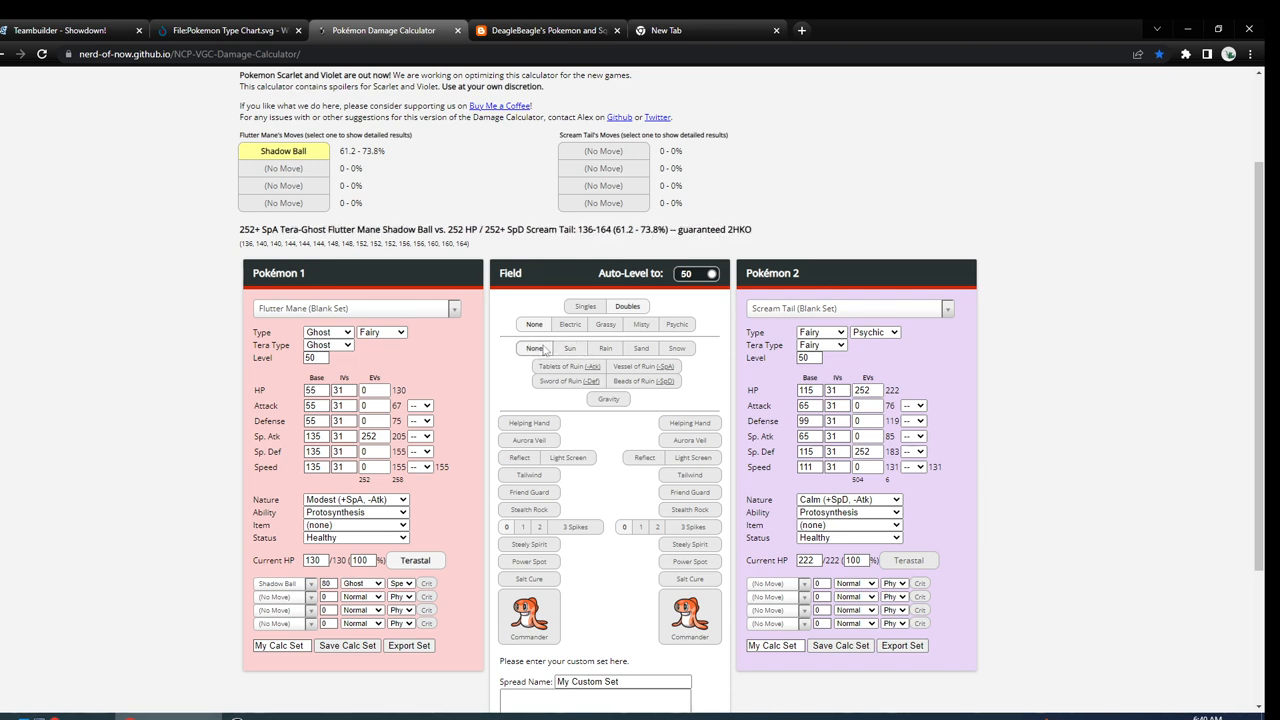
# Give Flutter Mane Booster Energy without Tera, then compare Sun again, leaving Sun active.
pyautogui.click(383, 513)
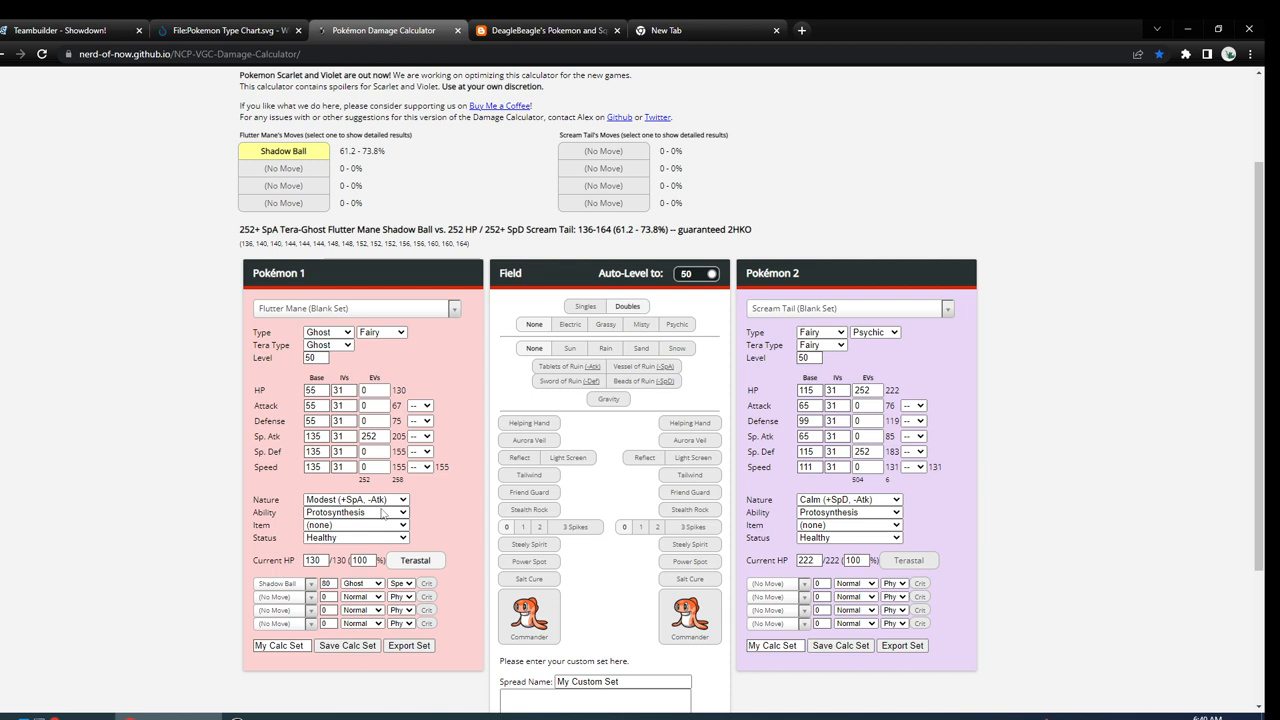
pyautogui.click(375, 525)
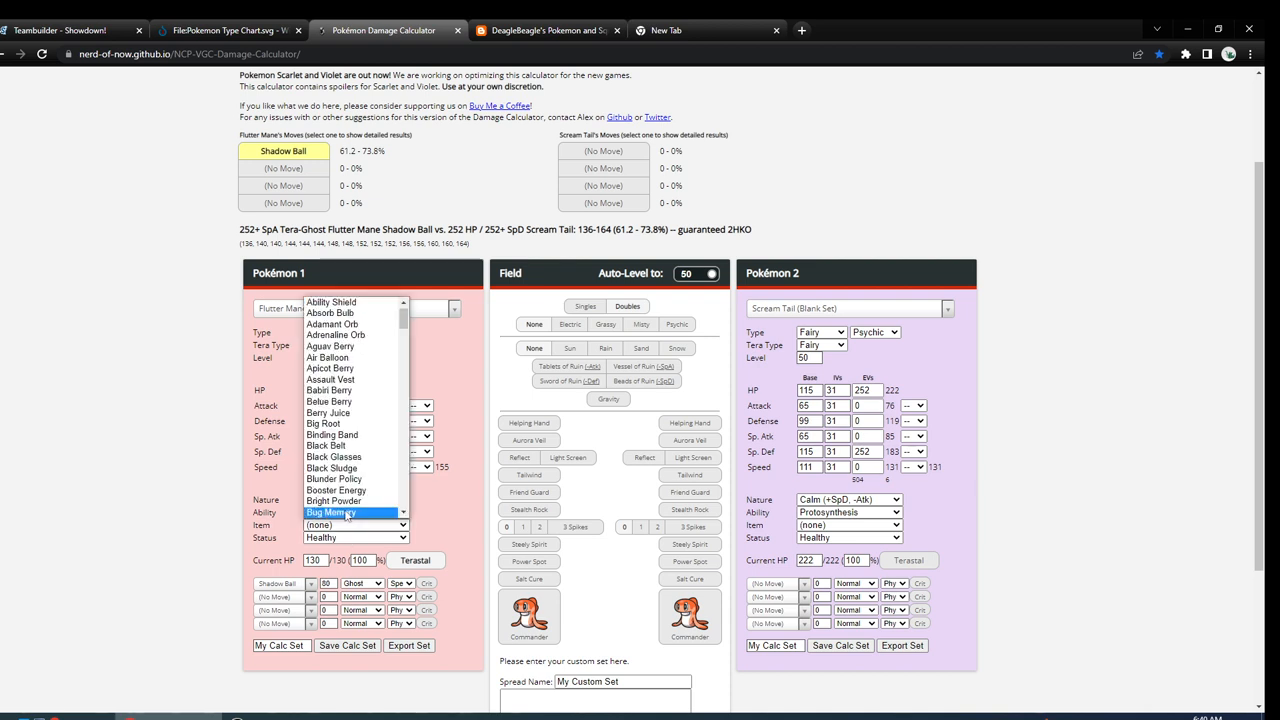
pyautogui.scroll(-1, 349, 513)
pyautogui.press('Return')
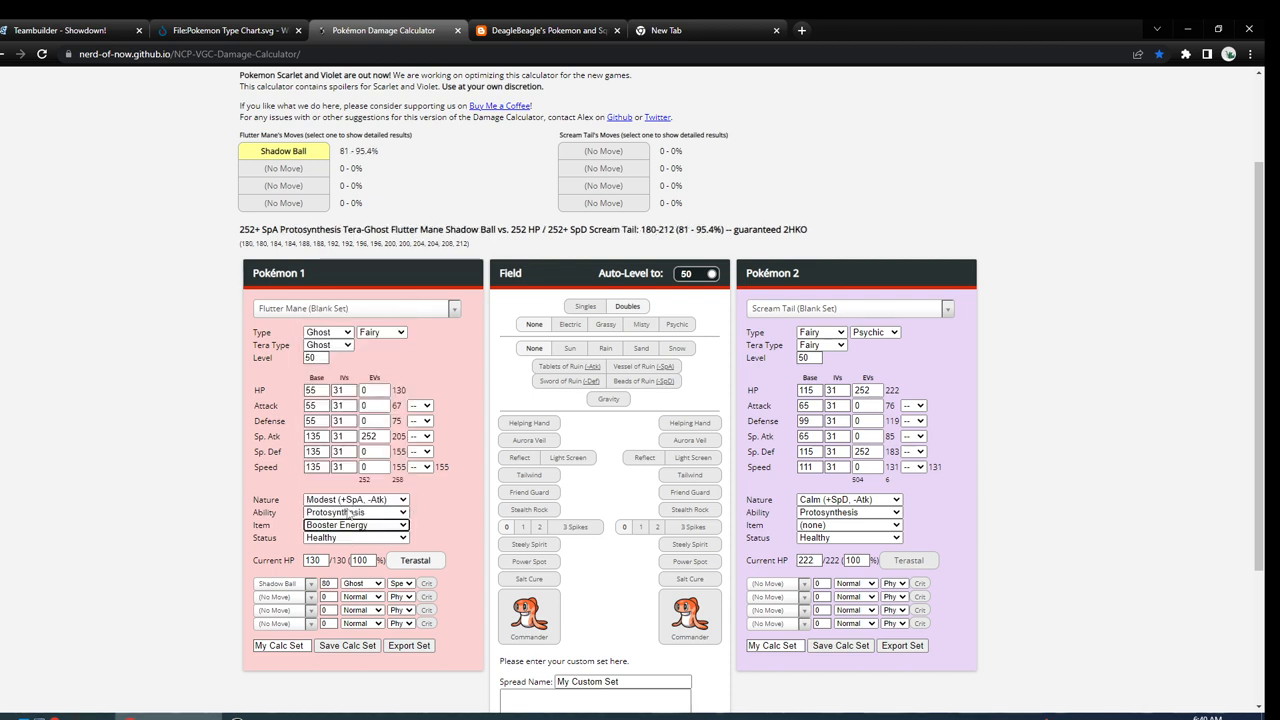
pyautogui.click(438, 560)
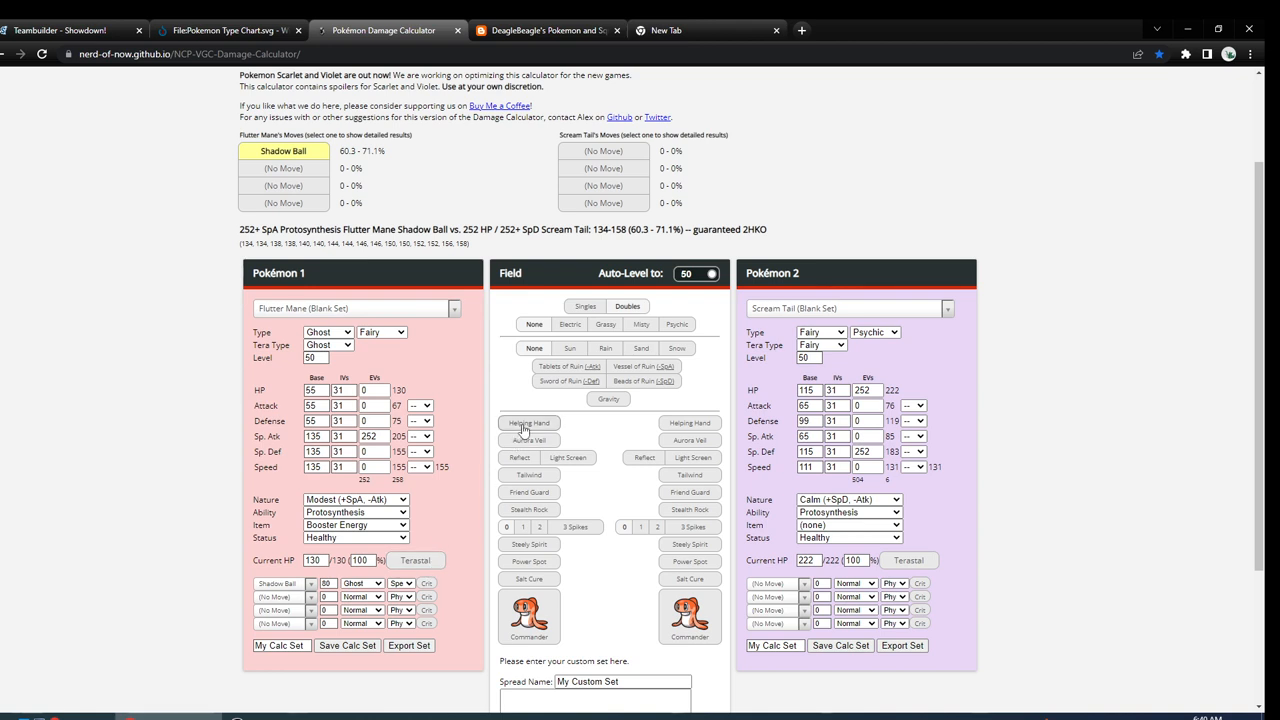
pyautogui.click(569, 350)
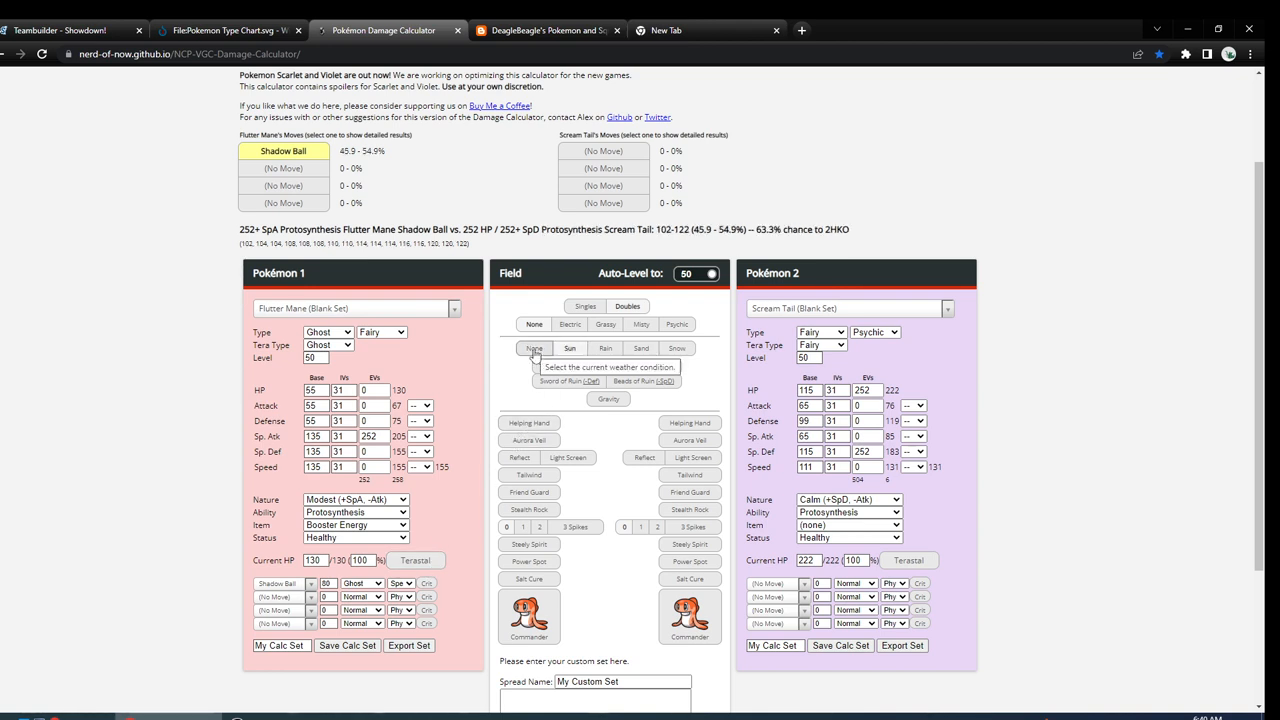
pyautogui.click(534, 352)
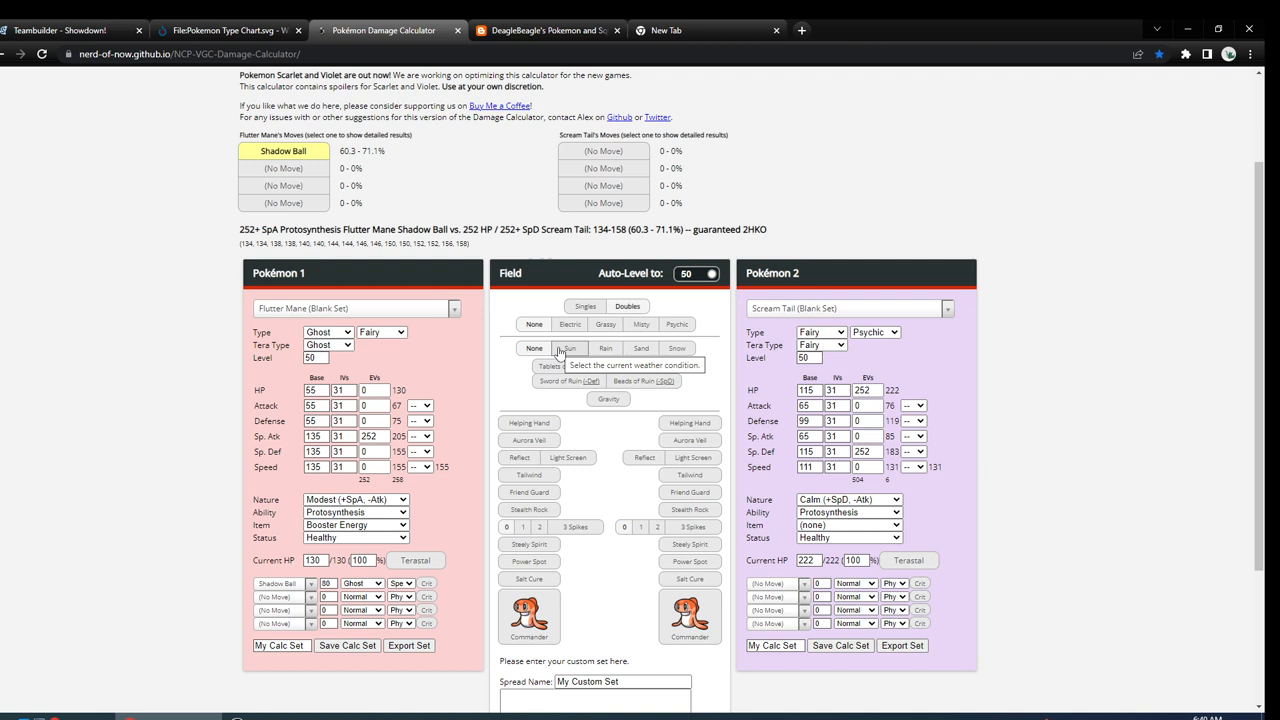
pyautogui.click(566, 350)
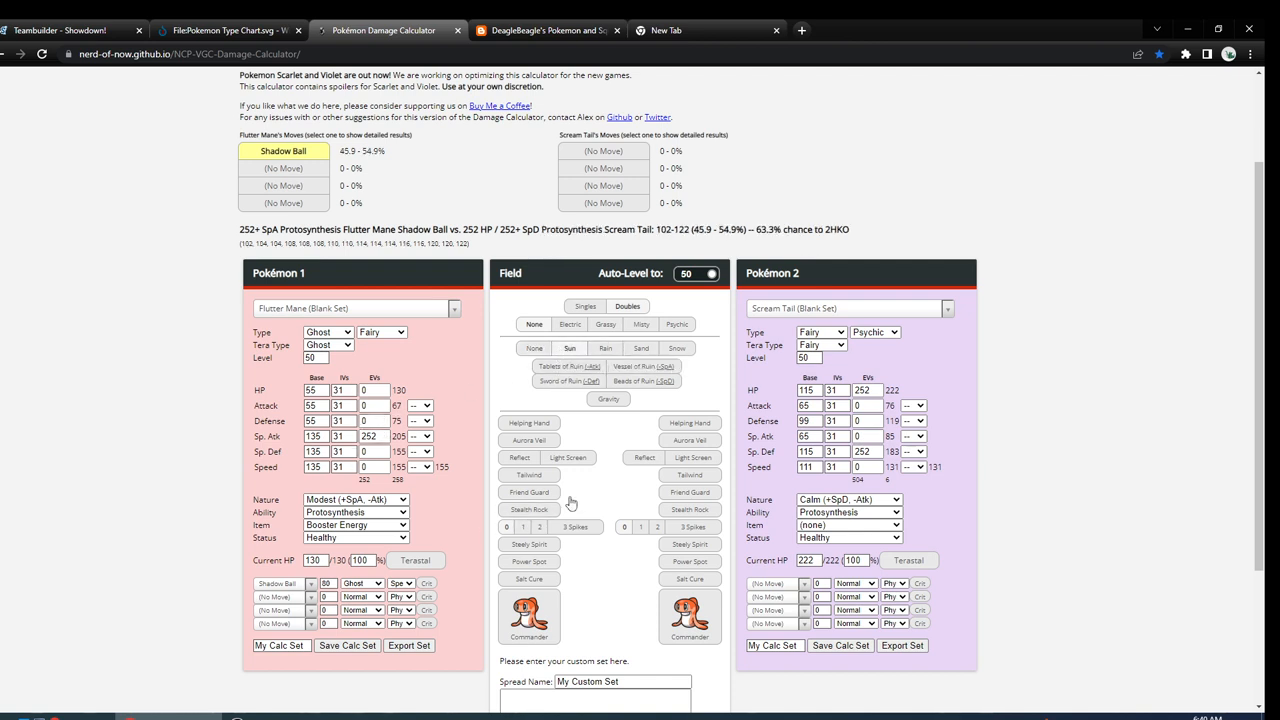
# Cut Scream Tail's Sp. Def EVs down to 0 in the calculator.
pyautogui.moveTo(867, 467)
pyautogui.click(876, 455)
pyautogui.click(876, 455)
pyautogui.click(876, 455)
pyautogui.moveTo(876, 455); pyautogui.dragTo(876, 455)
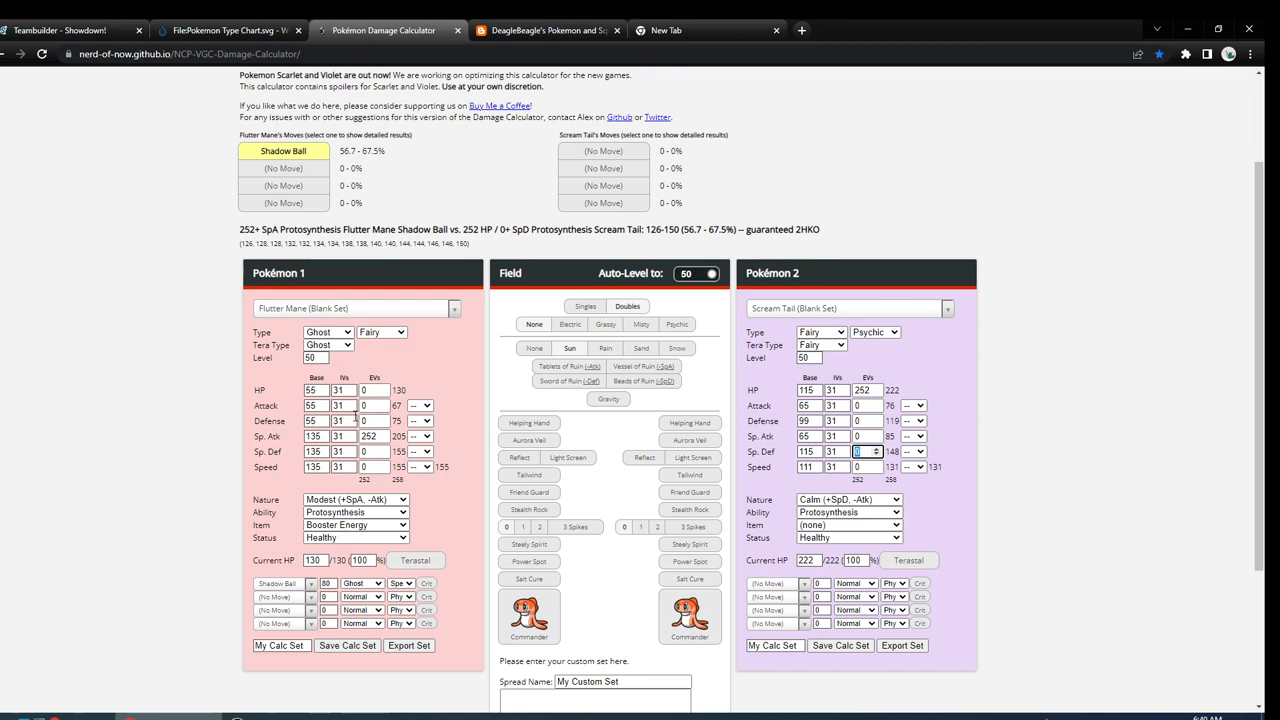
# Remove Scream Tail's Sp. Def investment and switch its nature to Timid.
pyautogui.click(45, 30)
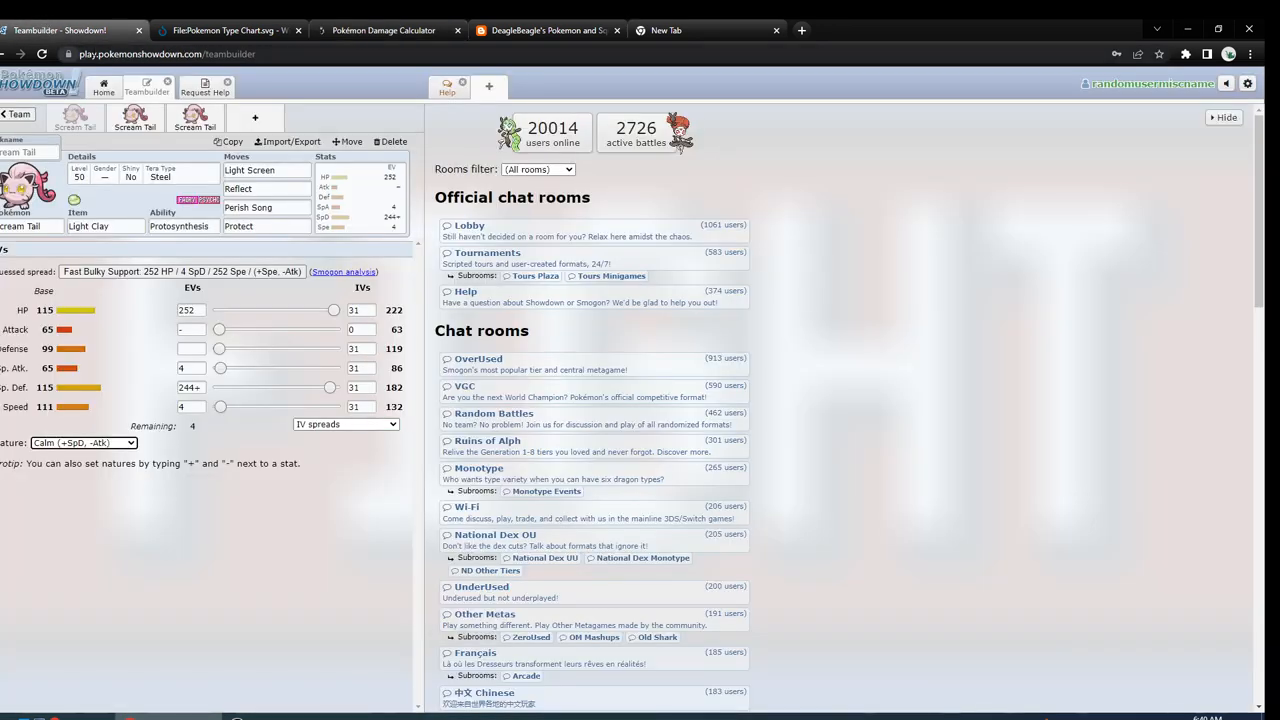
pyautogui.moveTo(330, 387); pyautogui.dragTo(219, 387)
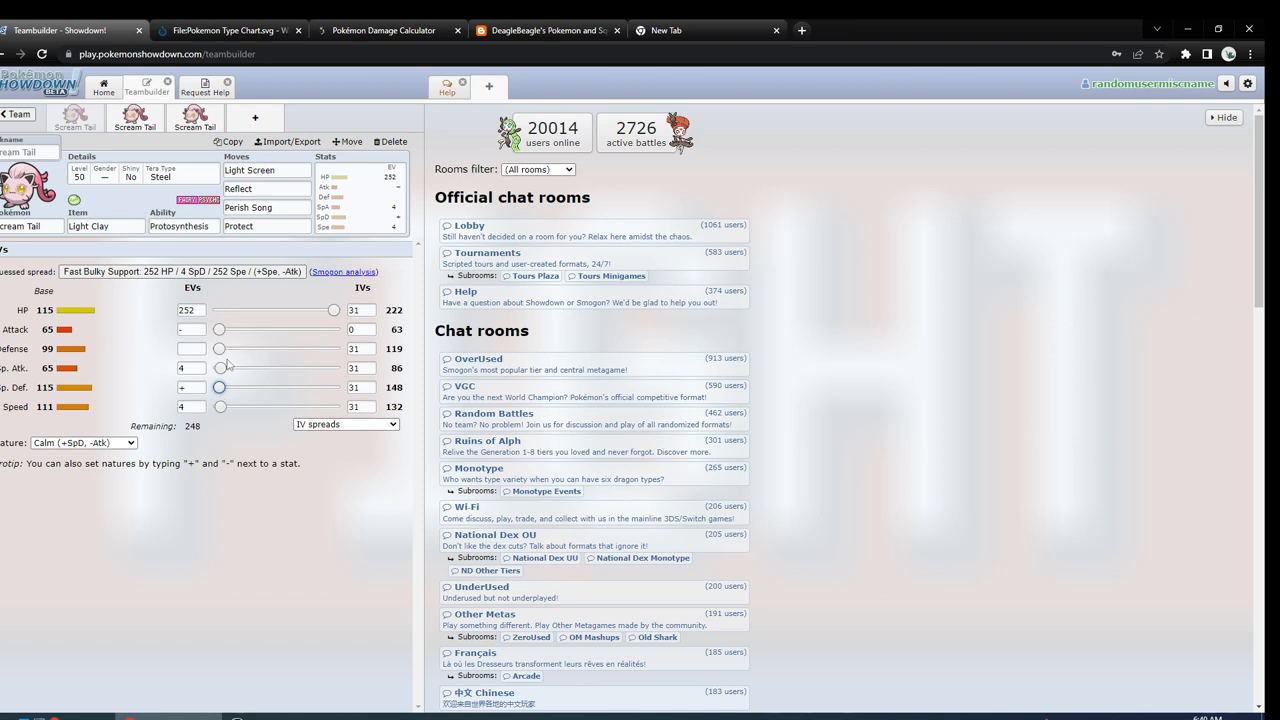
pyautogui.click(83, 442)
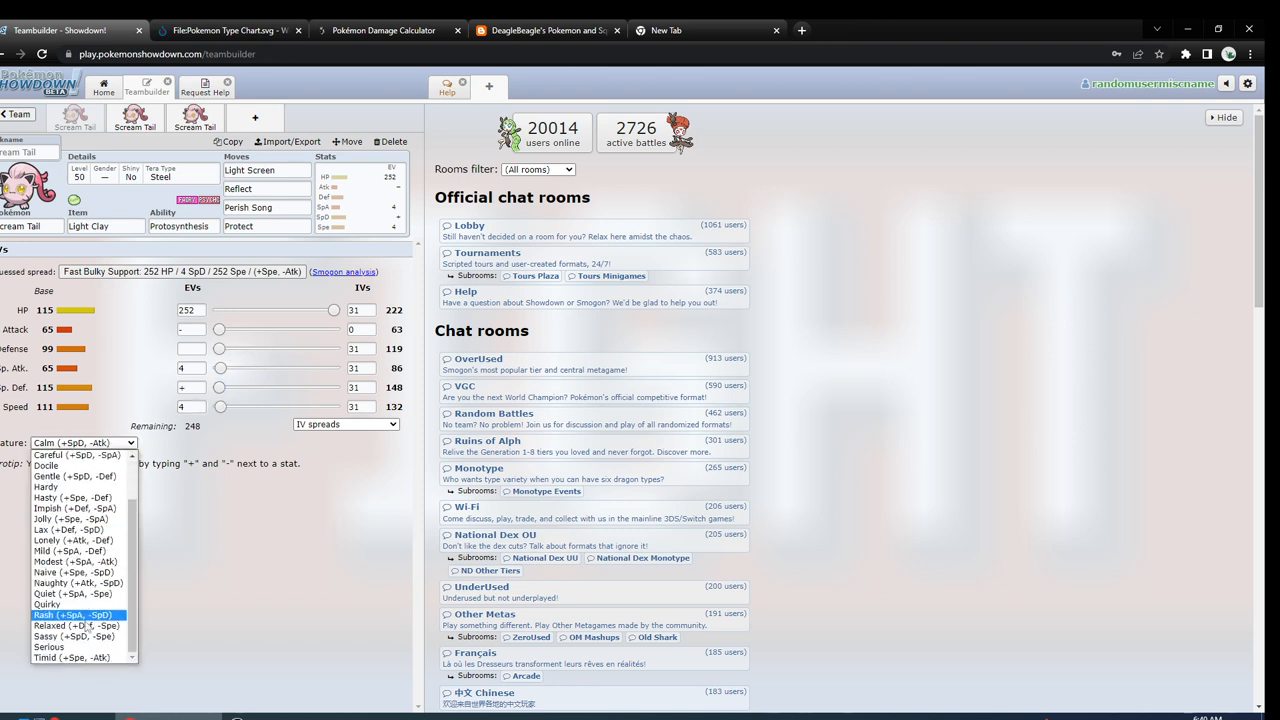
pyautogui.click(93, 658)
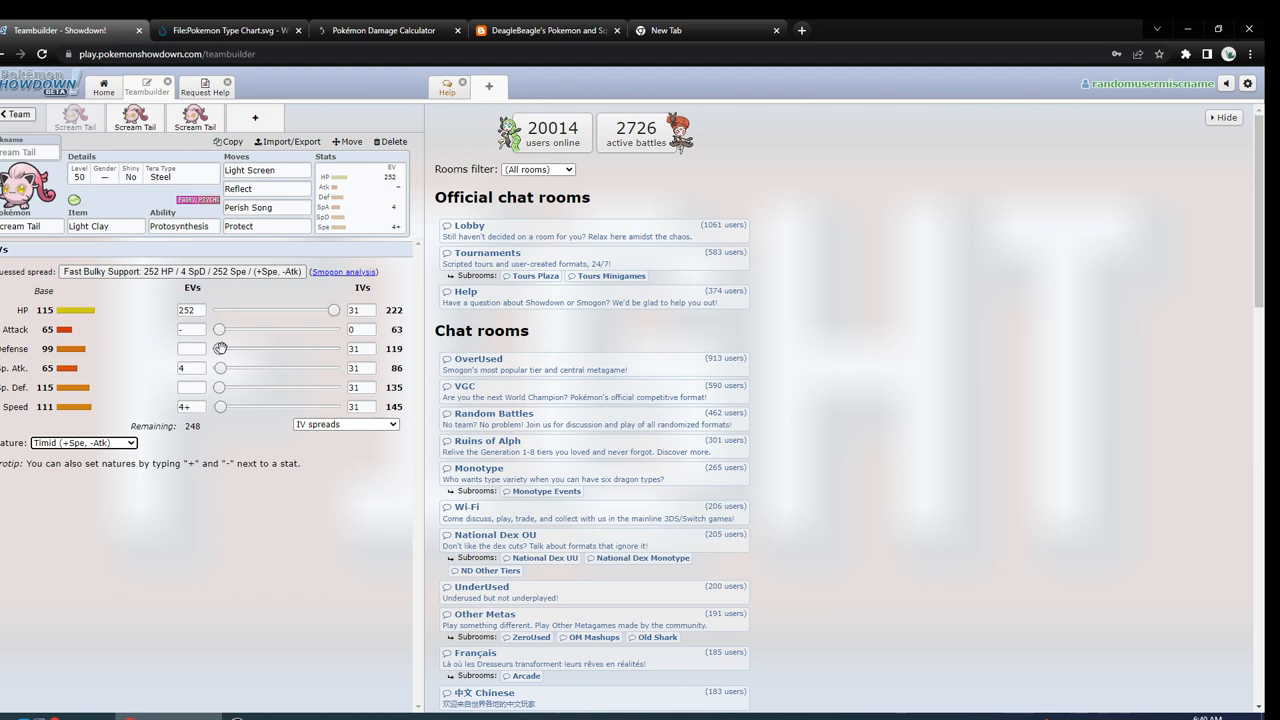
# Spend the remaining EVs as 188 Defense and 60 Sp. Def.
pyautogui.moveTo(220, 348); pyautogui.dragTo(340, 352)
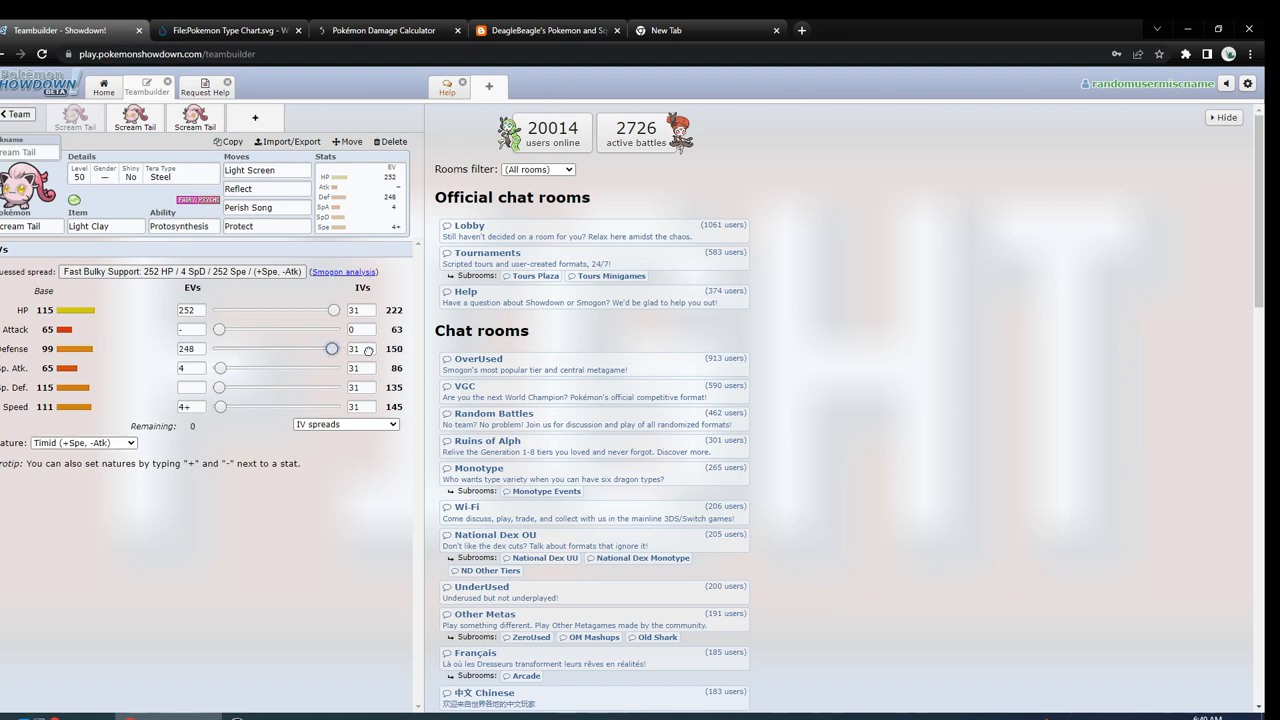
pyautogui.press('Left')
pyautogui.moveTo(330, 349)
pyautogui.mouseDown()
pyautogui.moveTo(264, 350)
pyautogui.moveTo(319, 348)
pyautogui.moveTo(307, 349)
pyautogui.mouseUp()
pyautogui.click(231, 386)
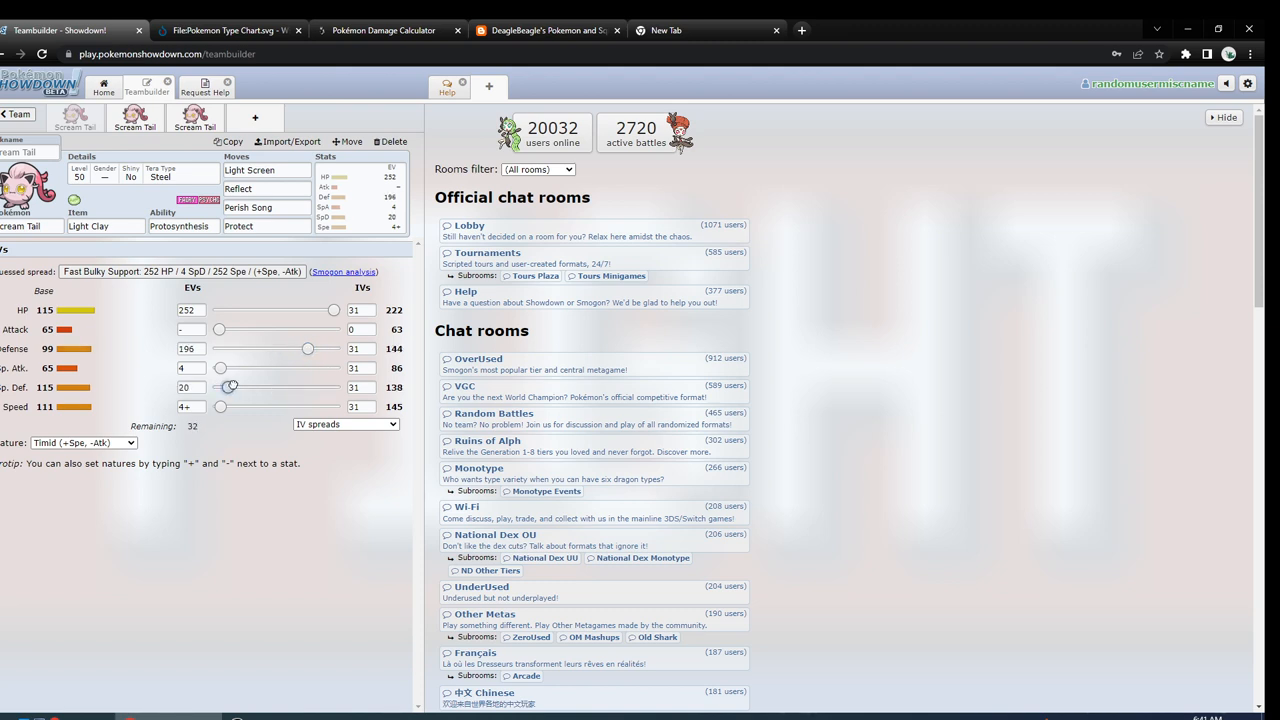
pyautogui.moveTo(231, 386)
pyautogui.mouseDown()
pyautogui.moveTo(282, 383)
pyautogui.moveTo(304, 348)
pyautogui.mouseUp()
pyautogui.moveTo(245, 385); pyautogui.dragTo(248, 387)
# Switch between the Scream Tail tabs to open the Booster Energy set with Disable, Fake Tears, Encore and Dazzling Gleam.
pyautogui.click(75, 118)
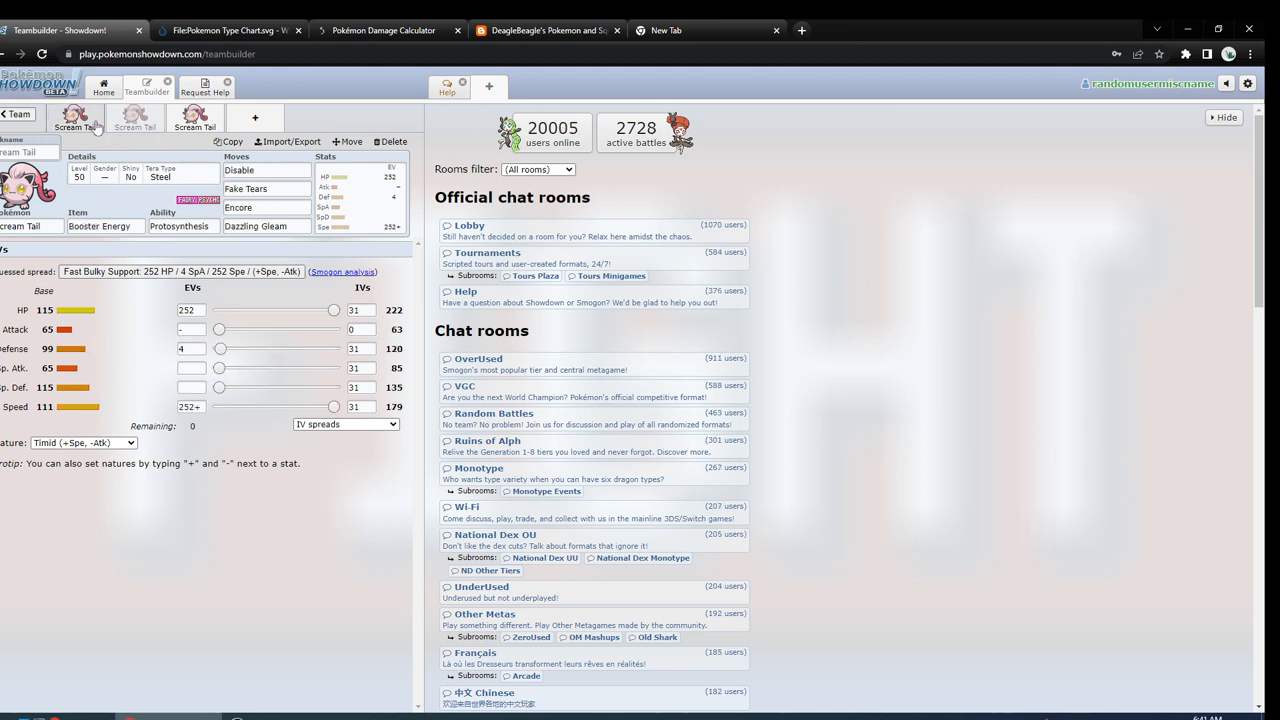
pyautogui.click(122, 124)
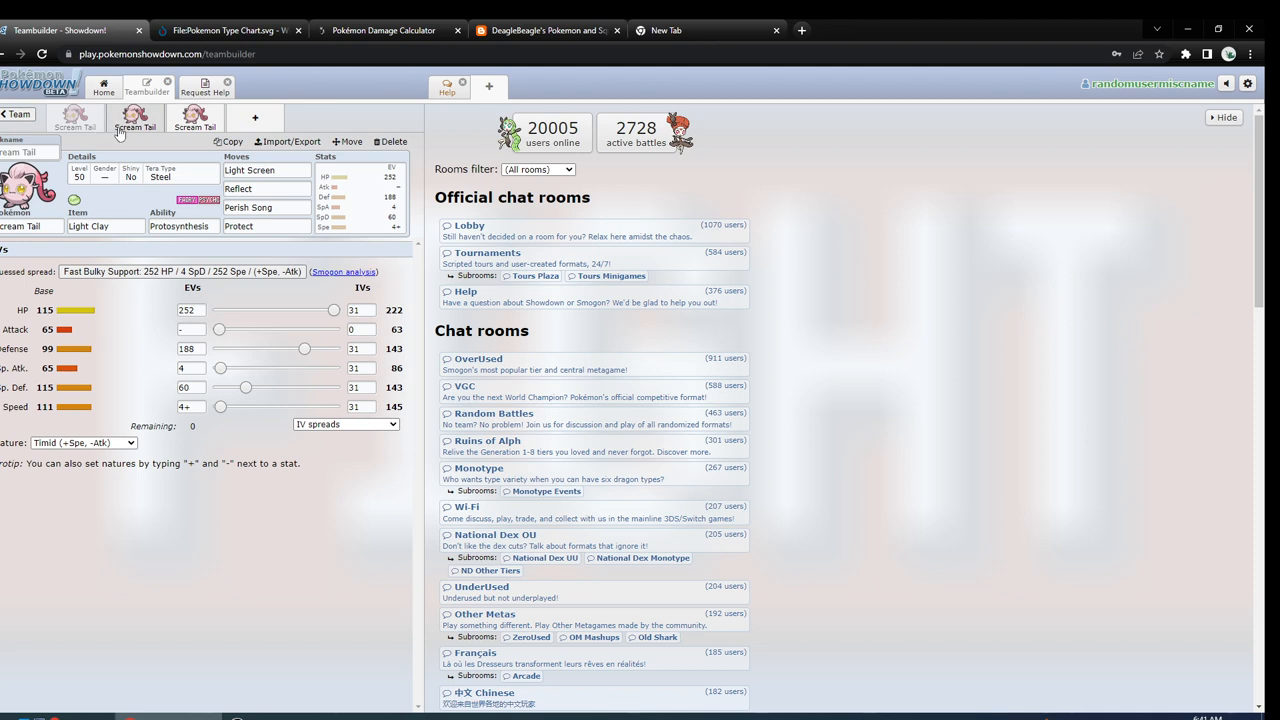
pyautogui.click(120, 125)
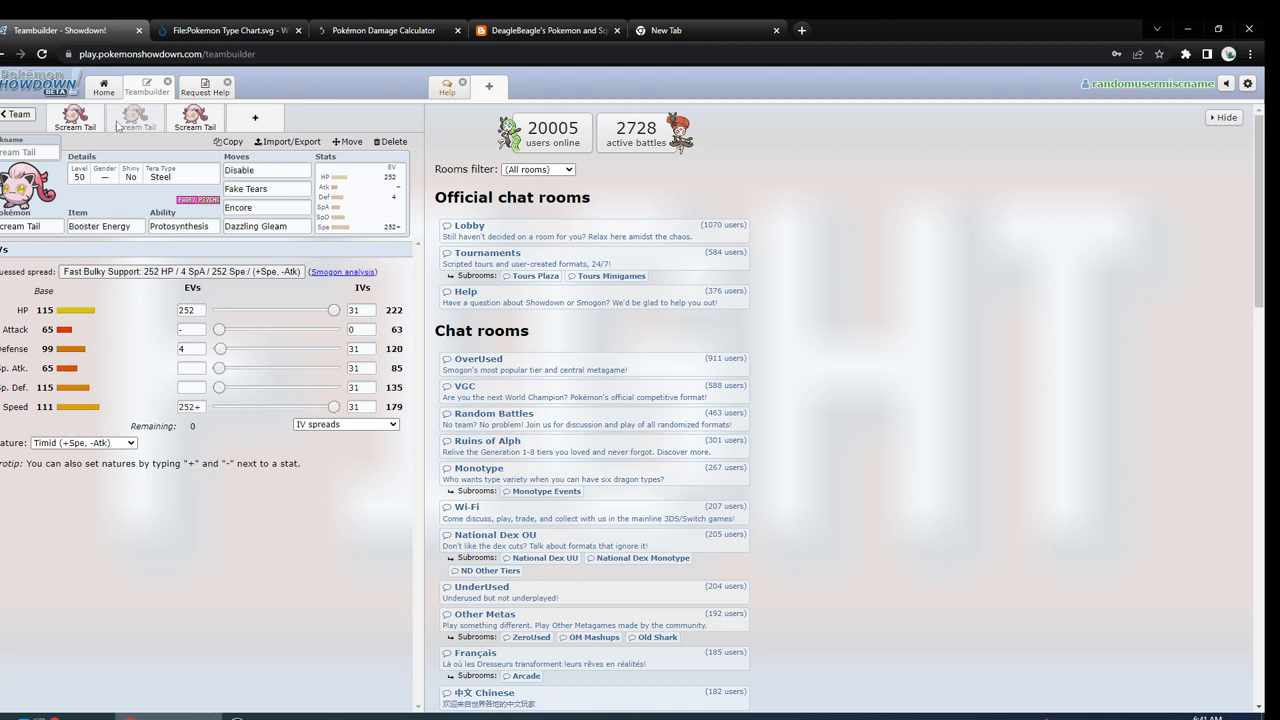
pyautogui.click(69, 125)
pyautogui.click(128, 123)
# Flip through the three Scream Tail set tabs to compare them.
pyautogui.click(290, 207)
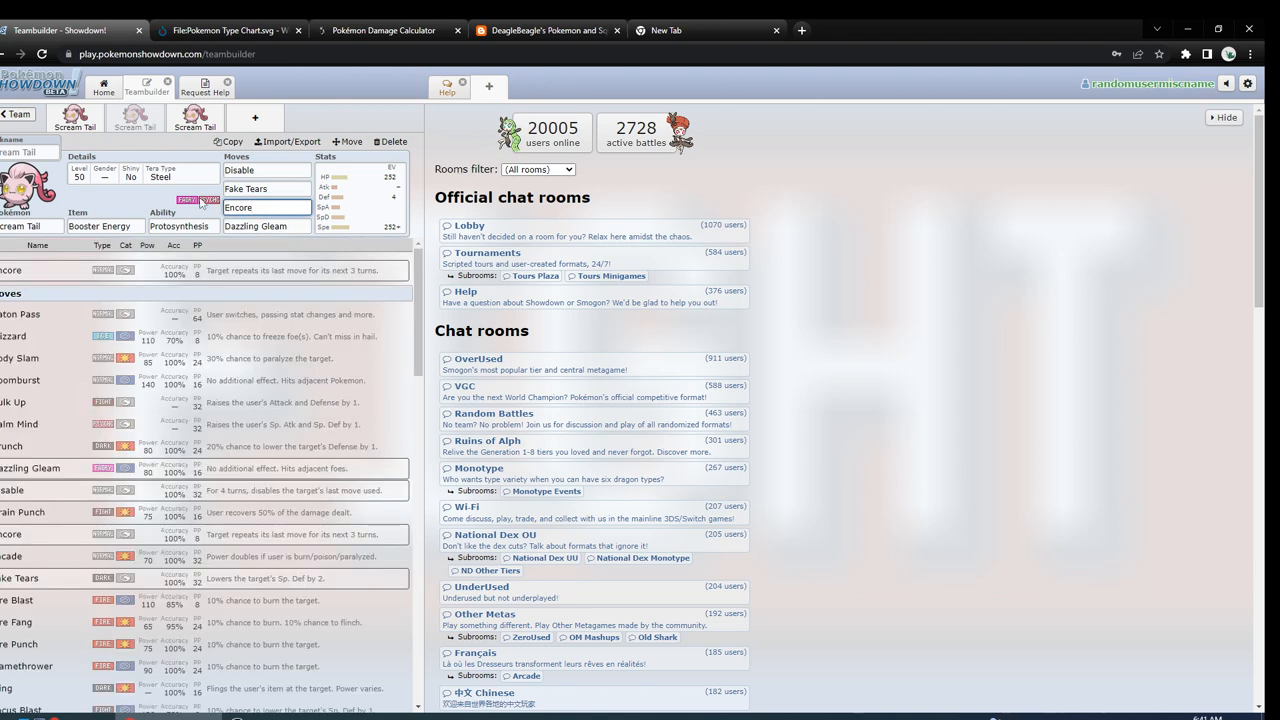
pyautogui.click(75, 118)
pyautogui.click(195, 118)
pyautogui.click(135, 118)
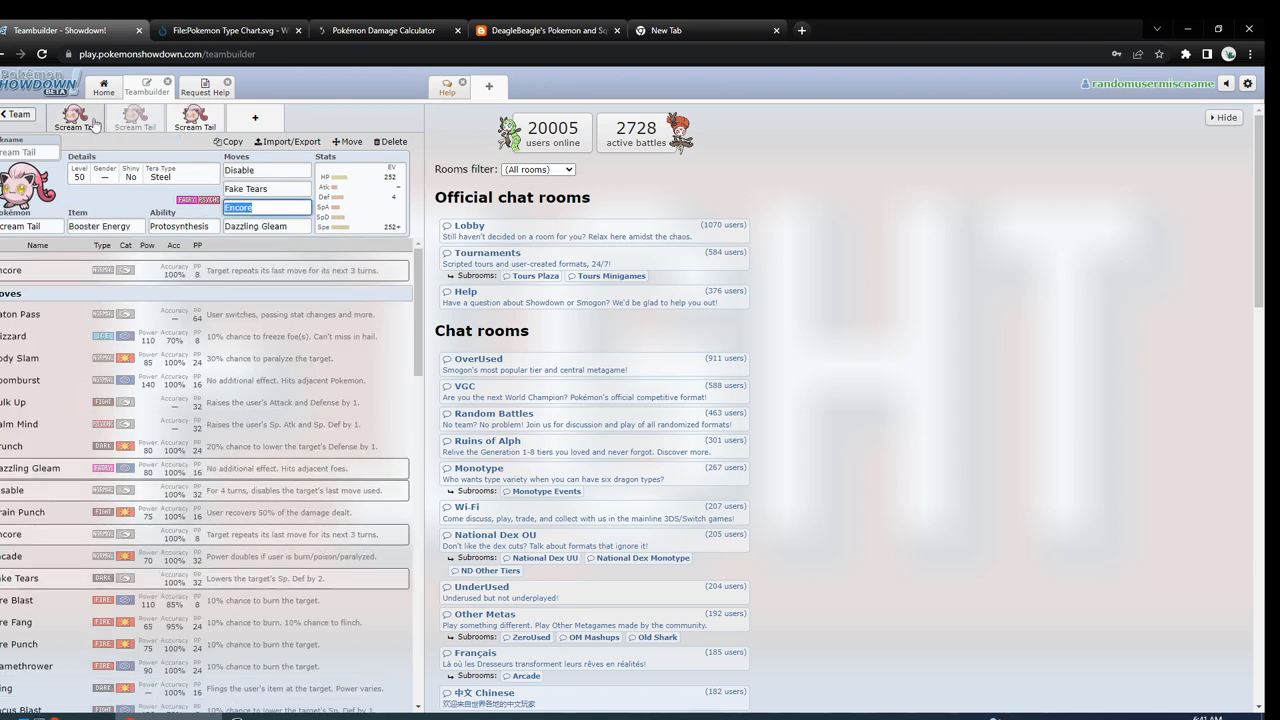
pyautogui.click(90, 120)
pyautogui.click(135, 118)
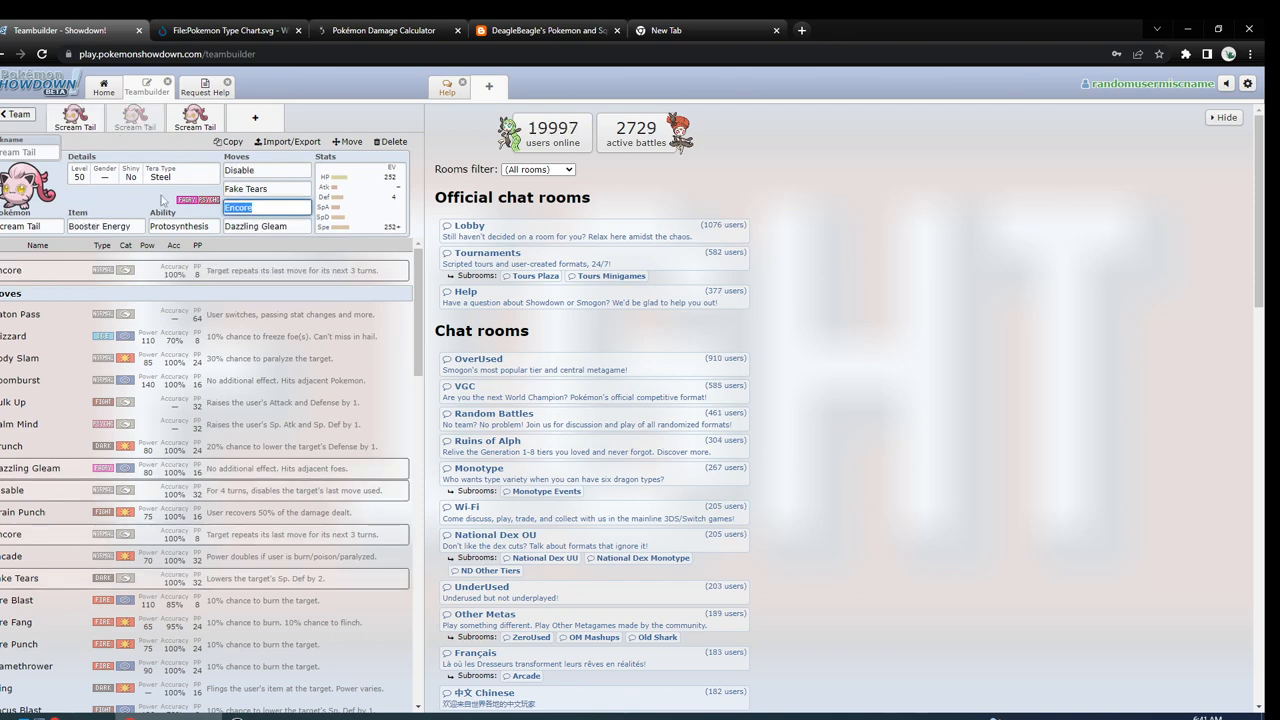
# Review the Booster Energy set's moves and EVs, then open the King's Rock Scream Tail set.
pyautogui.click(330, 225)
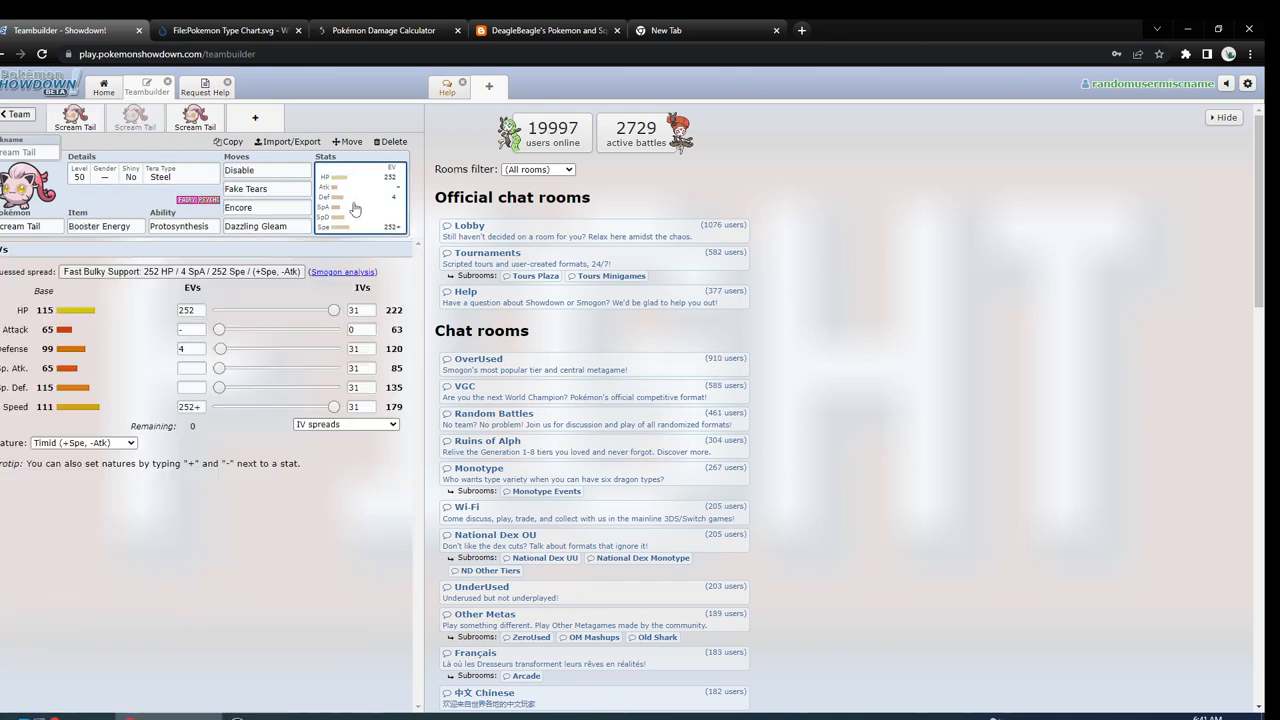
pyautogui.click(280, 226)
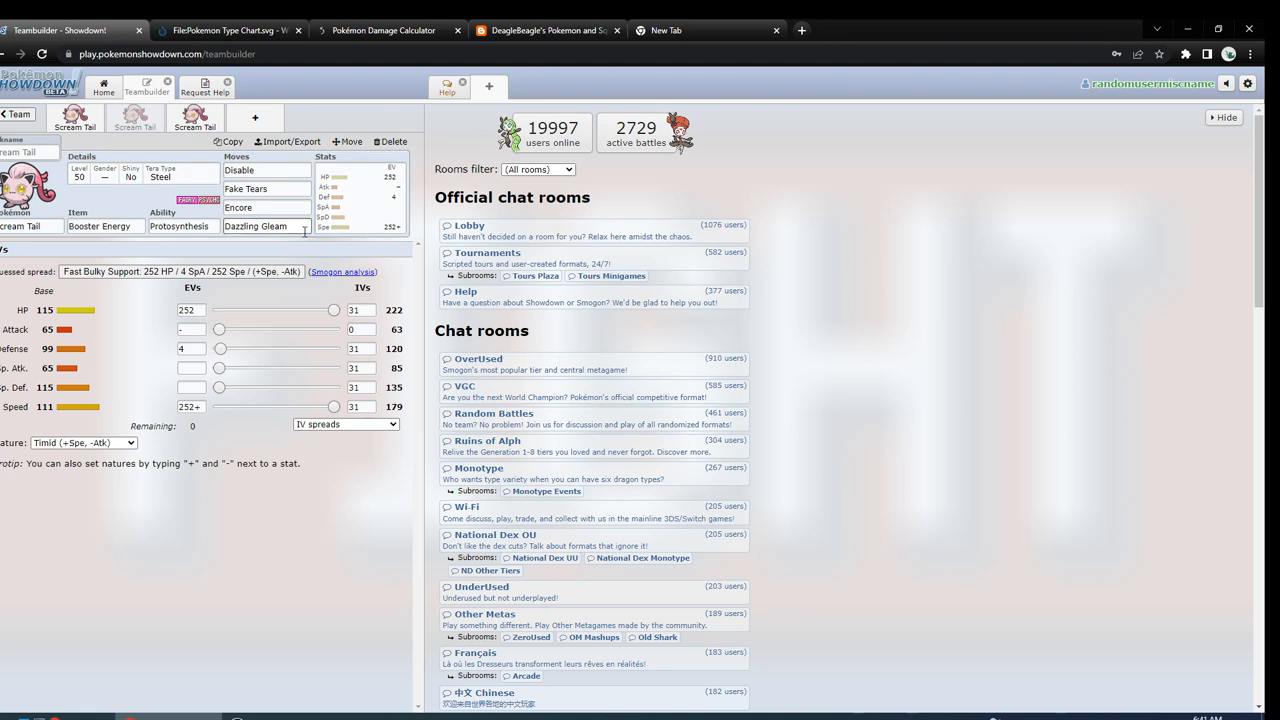
pyautogui.click(357, 206)
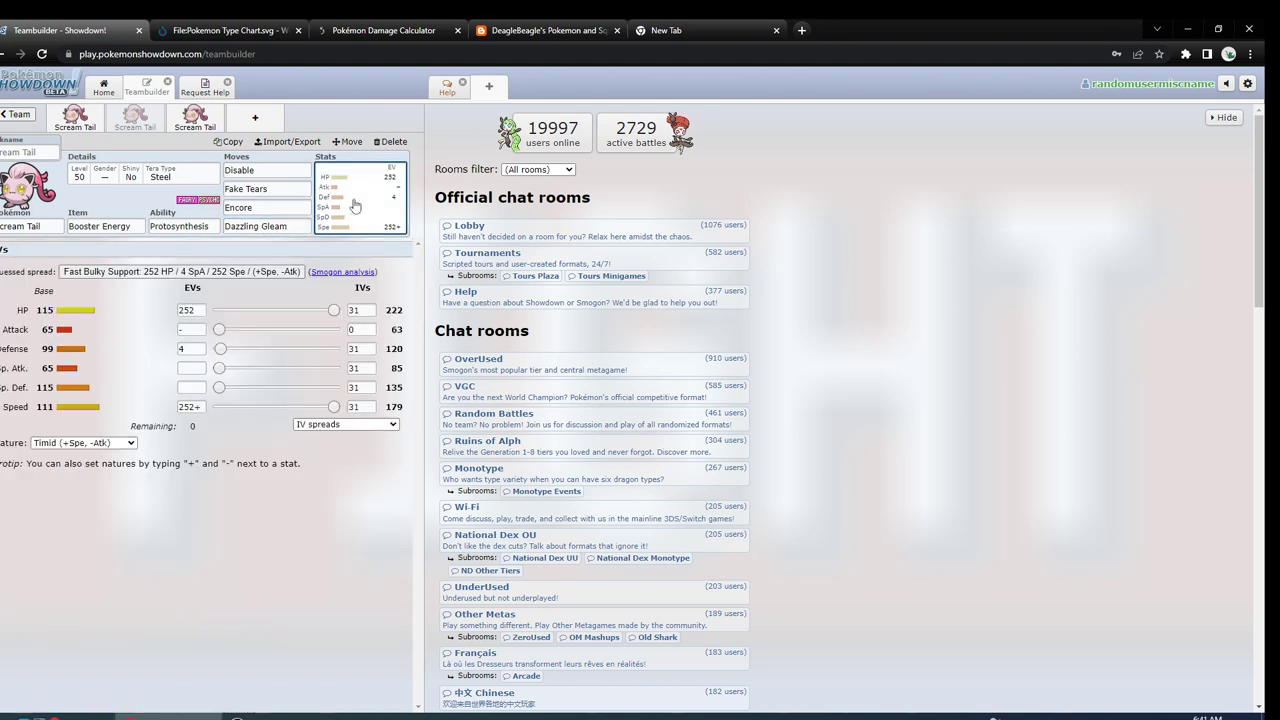
pyautogui.click(283, 226)
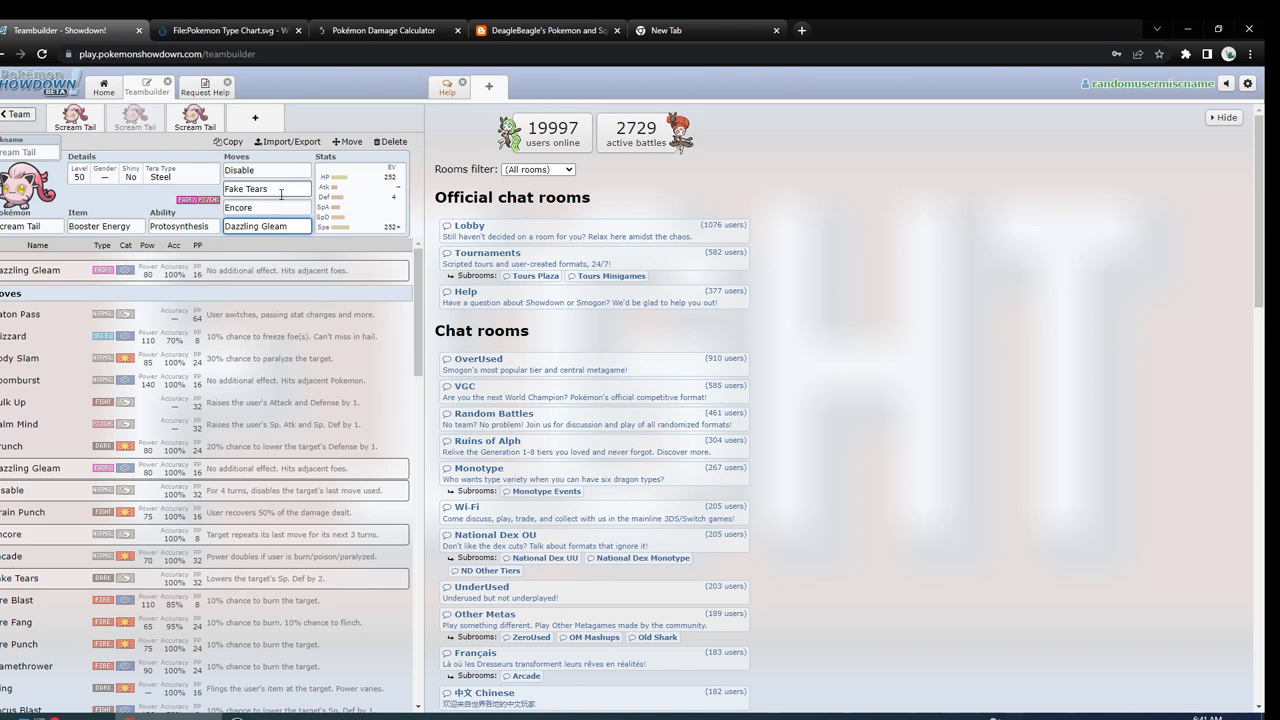
pyautogui.click(281, 194)
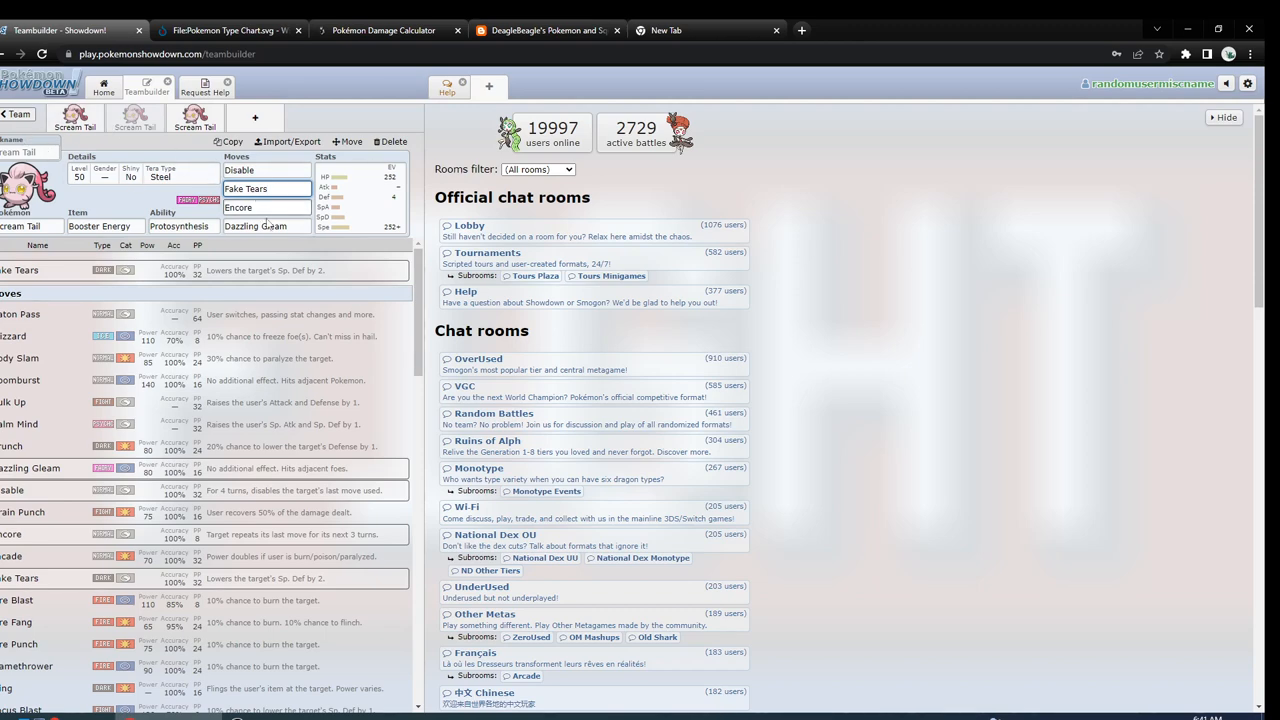
pyautogui.scroll(-2, 288, 336)
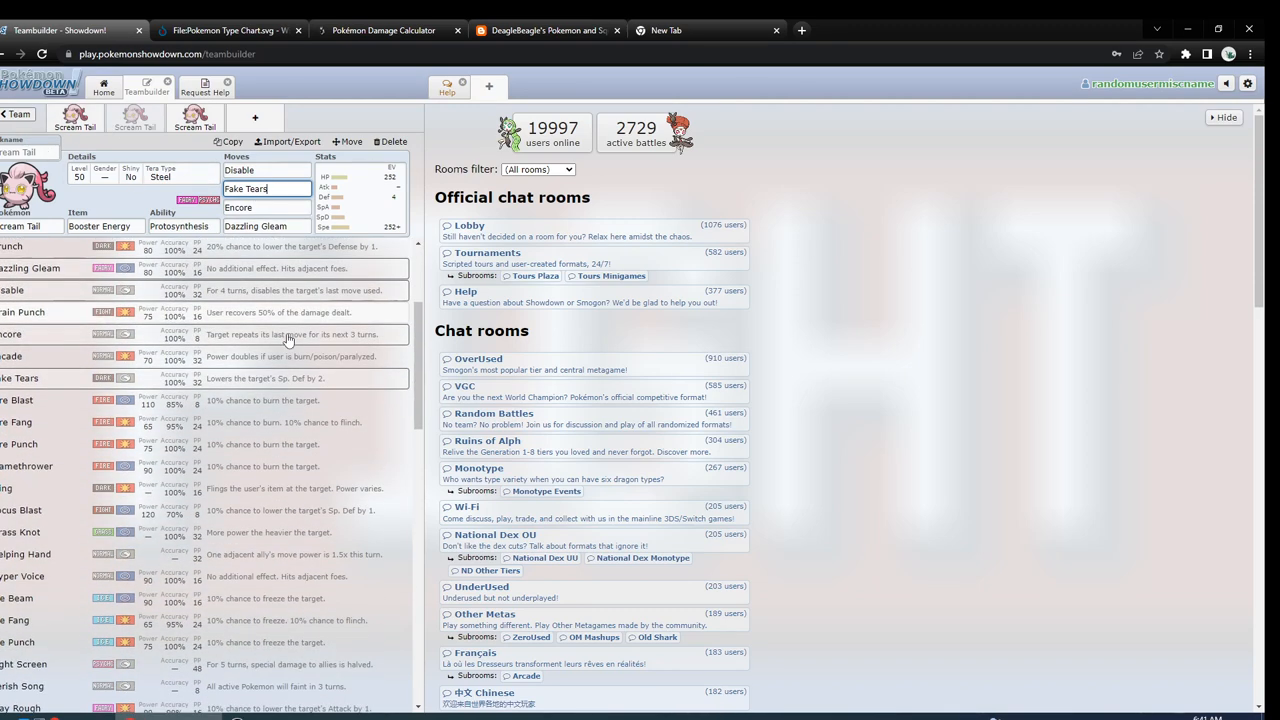
pyautogui.scroll(-1, 292, 337)
pyautogui.scroll(-1, 290, 337)
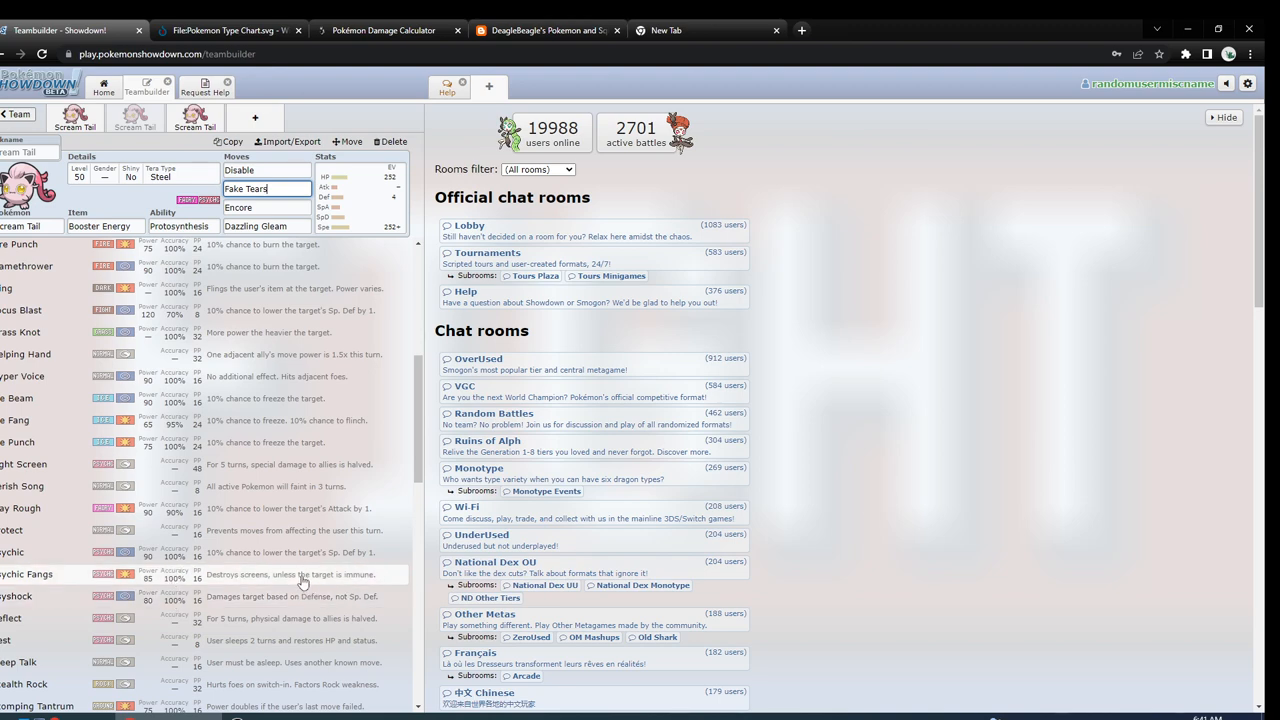
pyautogui.scroll(-4, 303, 575)
pyautogui.scroll(-3, 306, 570)
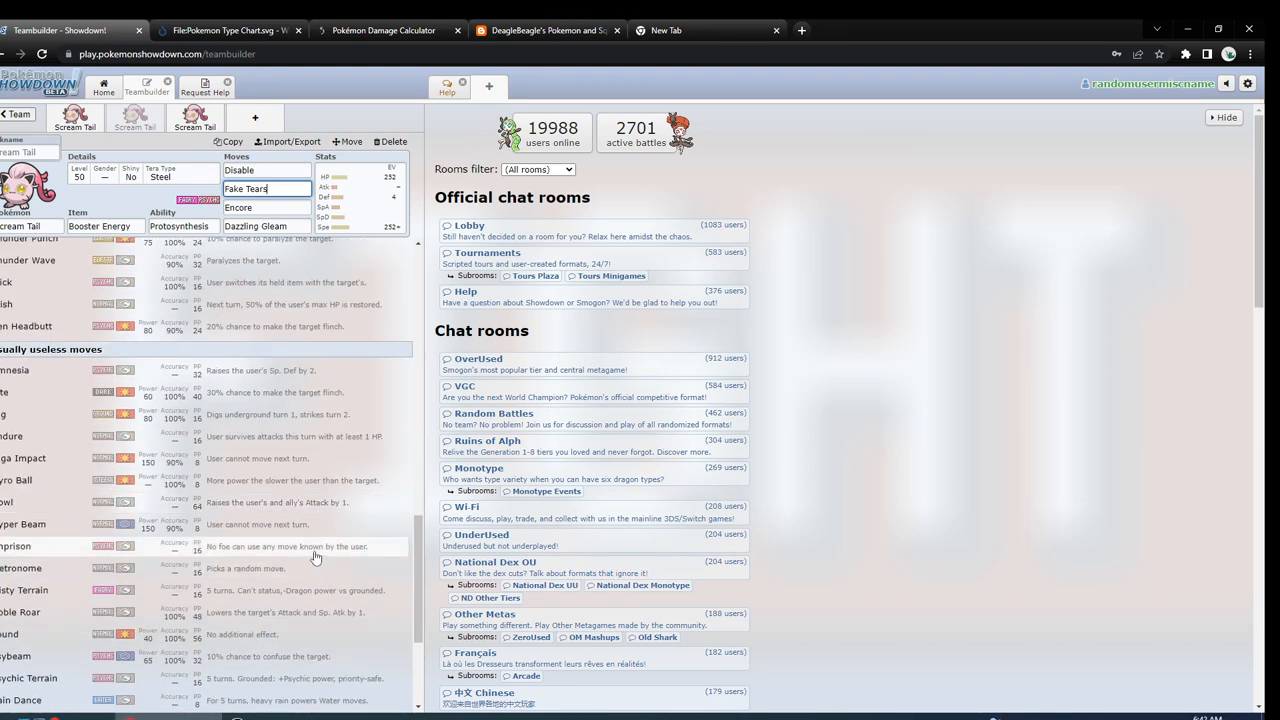
pyautogui.scroll(-2, 309, 558)
pyautogui.scroll(3, 308, 556)
pyautogui.scroll(3, 309, 556)
pyautogui.scroll(3, 310, 556)
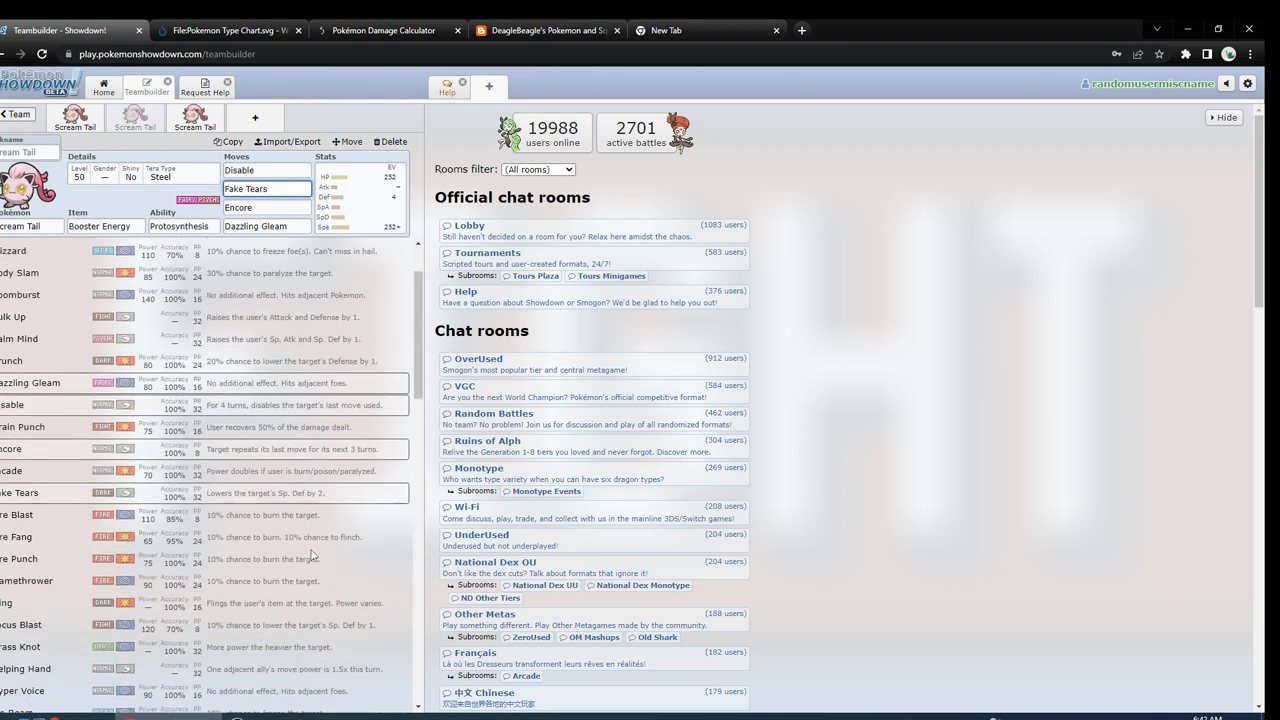
pyautogui.scroll(2, 312, 555)
pyautogui.scroll(1, 300, 553)
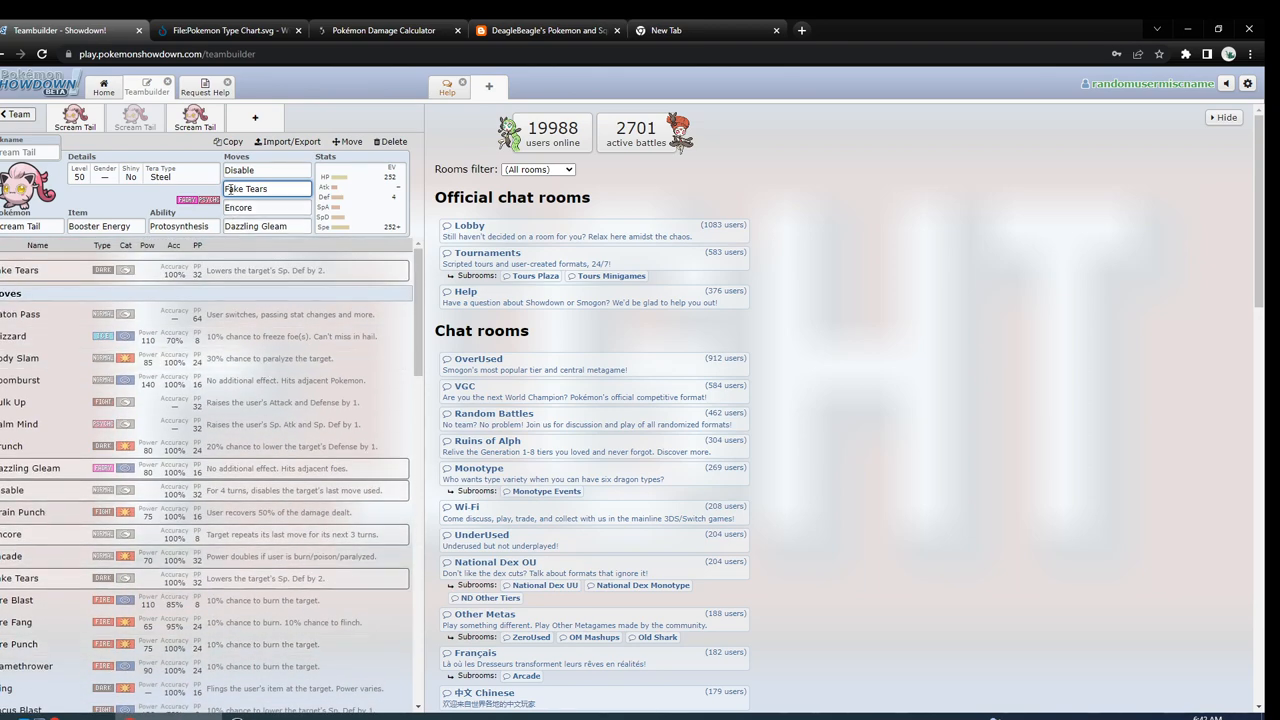
pyautogui.click(180, 118)
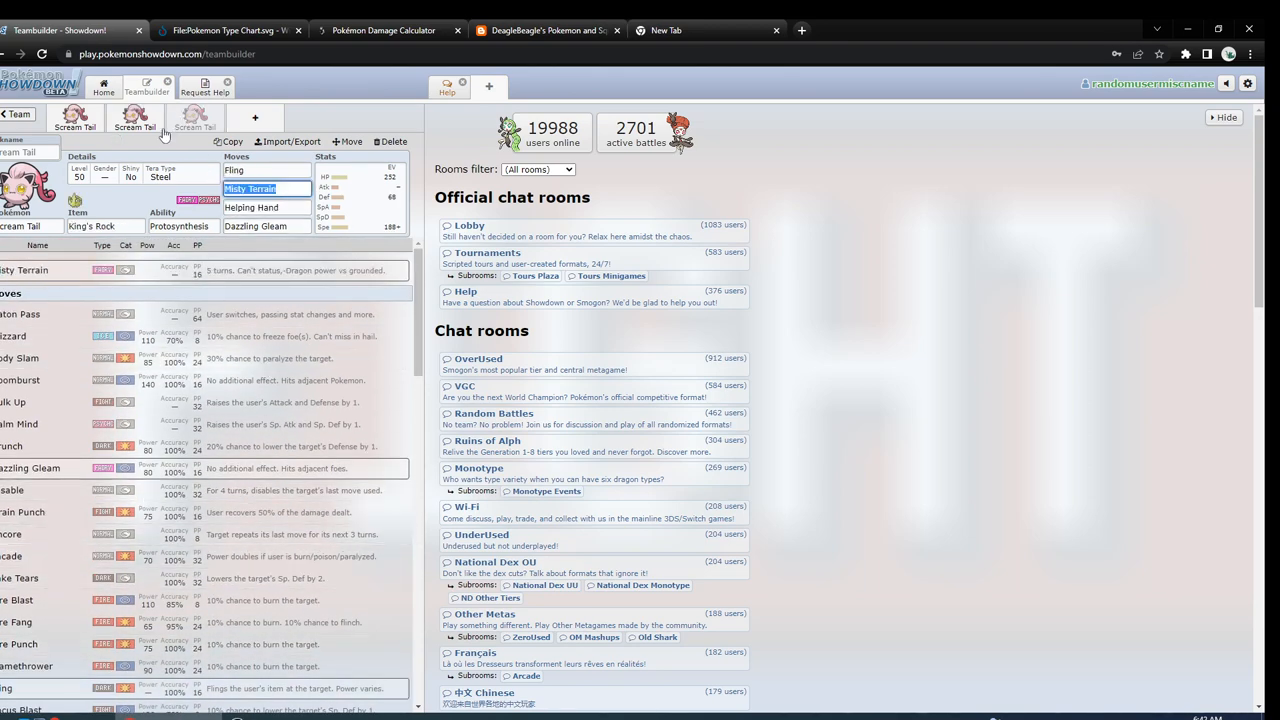
# Review the King's Rock item and Misty Terrain move on the third set.
pyautogui.click(345, 213)
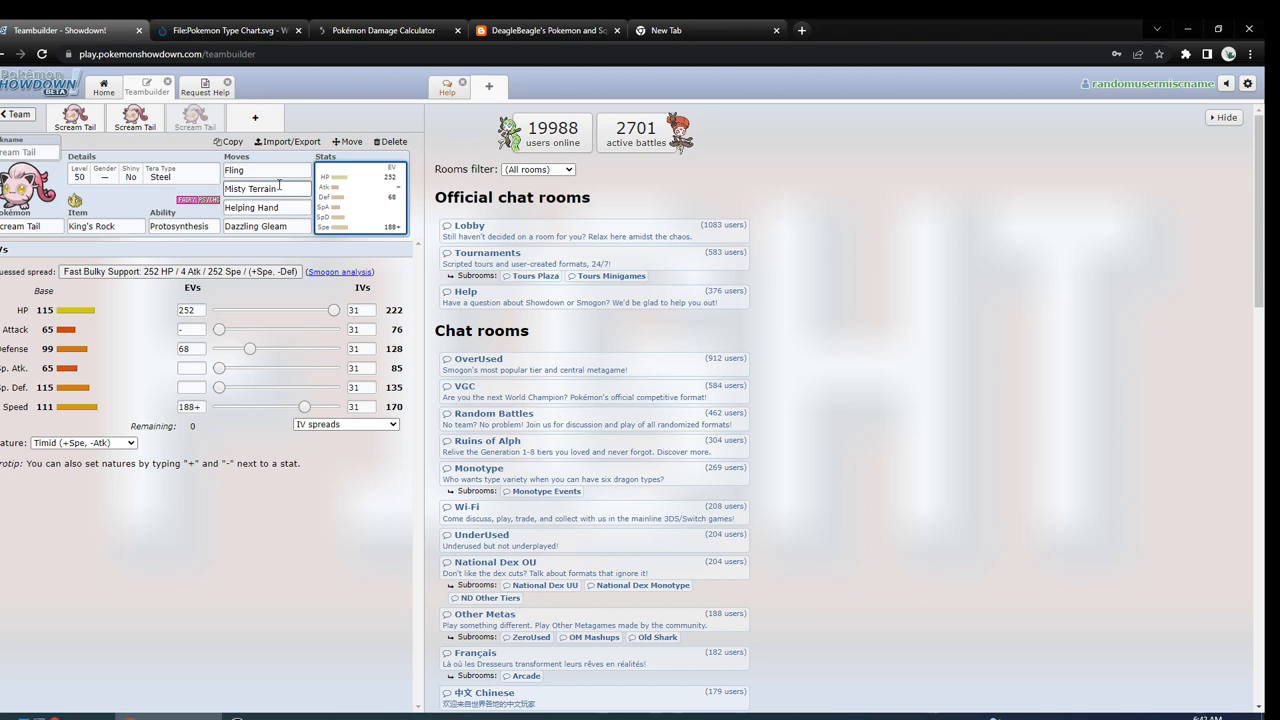
pyautogui.click(265, 170)
pyautogui.click(129, 225)
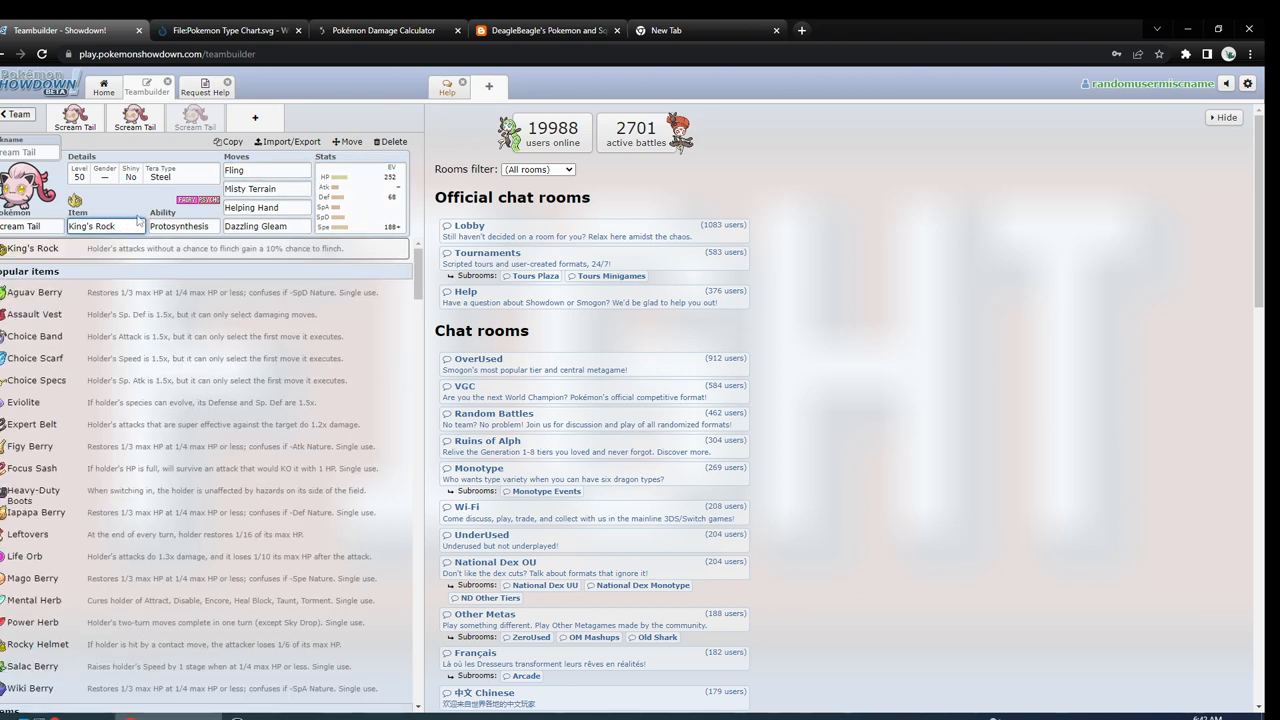
pyautogui.click(288, 187)
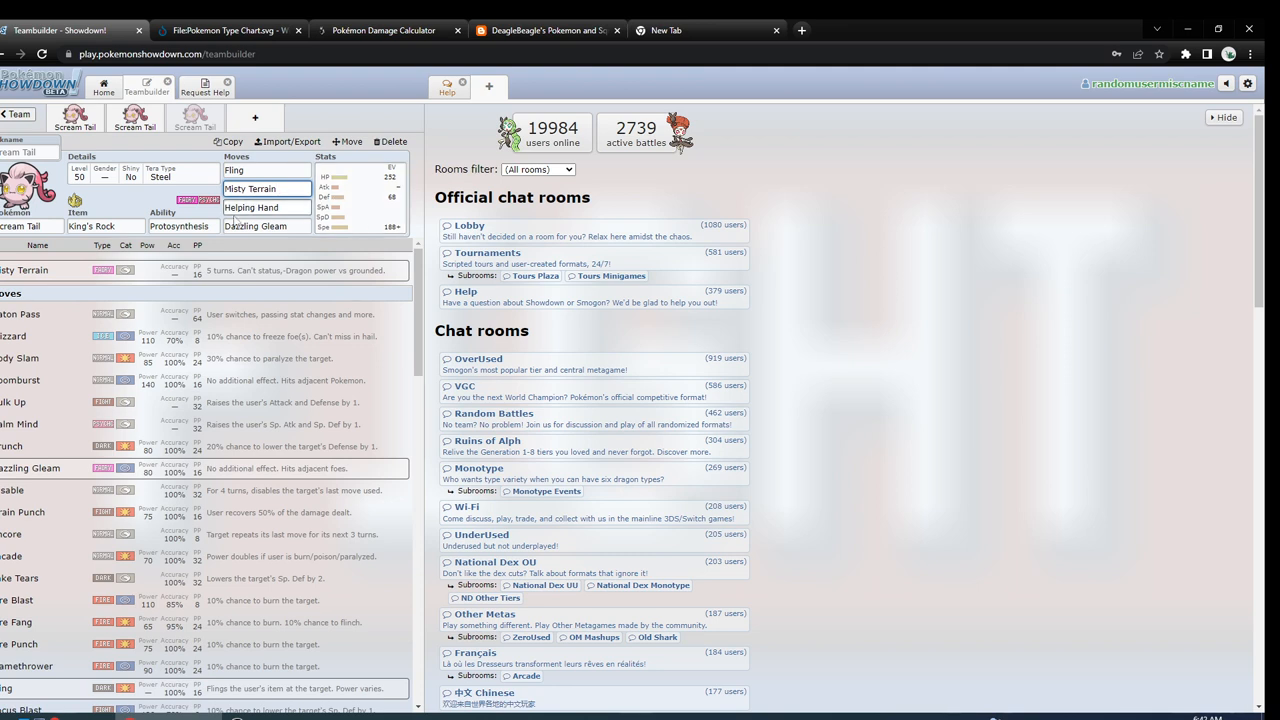
# Review Helping Hand and Dazzling Gleam, then show the Timid 252 HP / 68 Def / 188 Spe spread.
pyautogui.click(270, 206)
pyautogui.moveTo(290, 207); pyautogui.dragTo(205, 220)
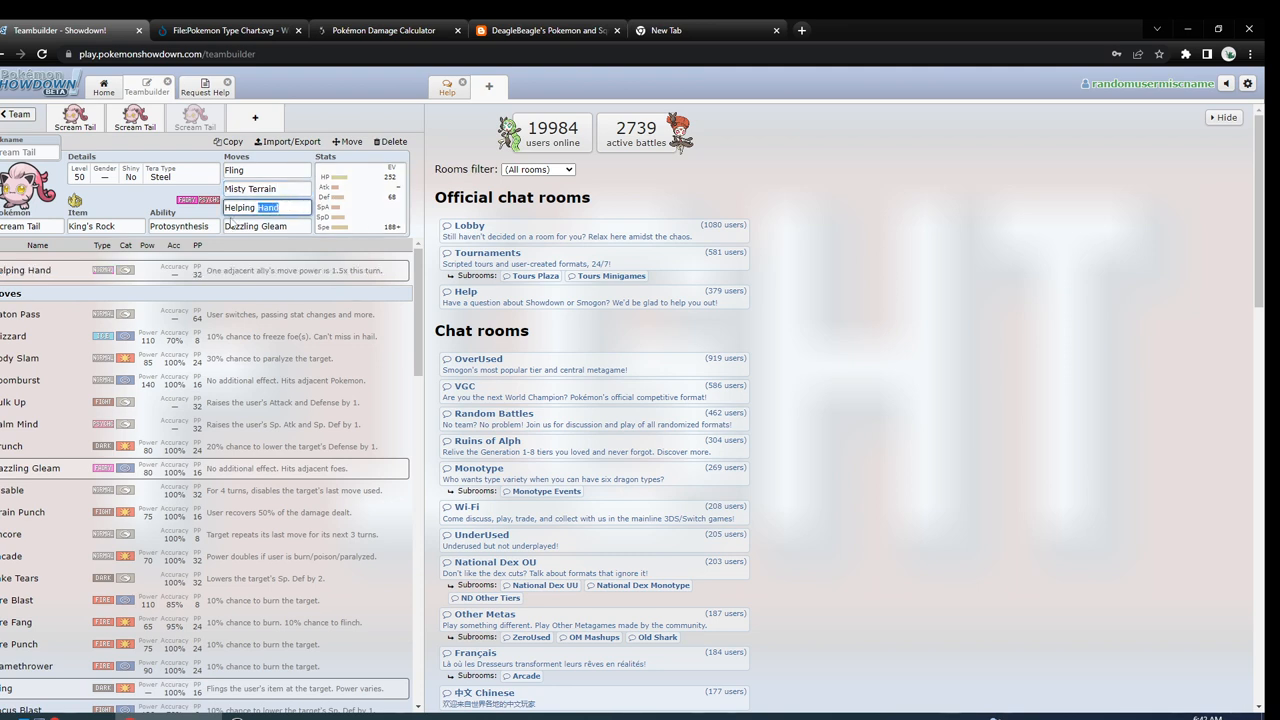
pyautogui.click(303, 224)
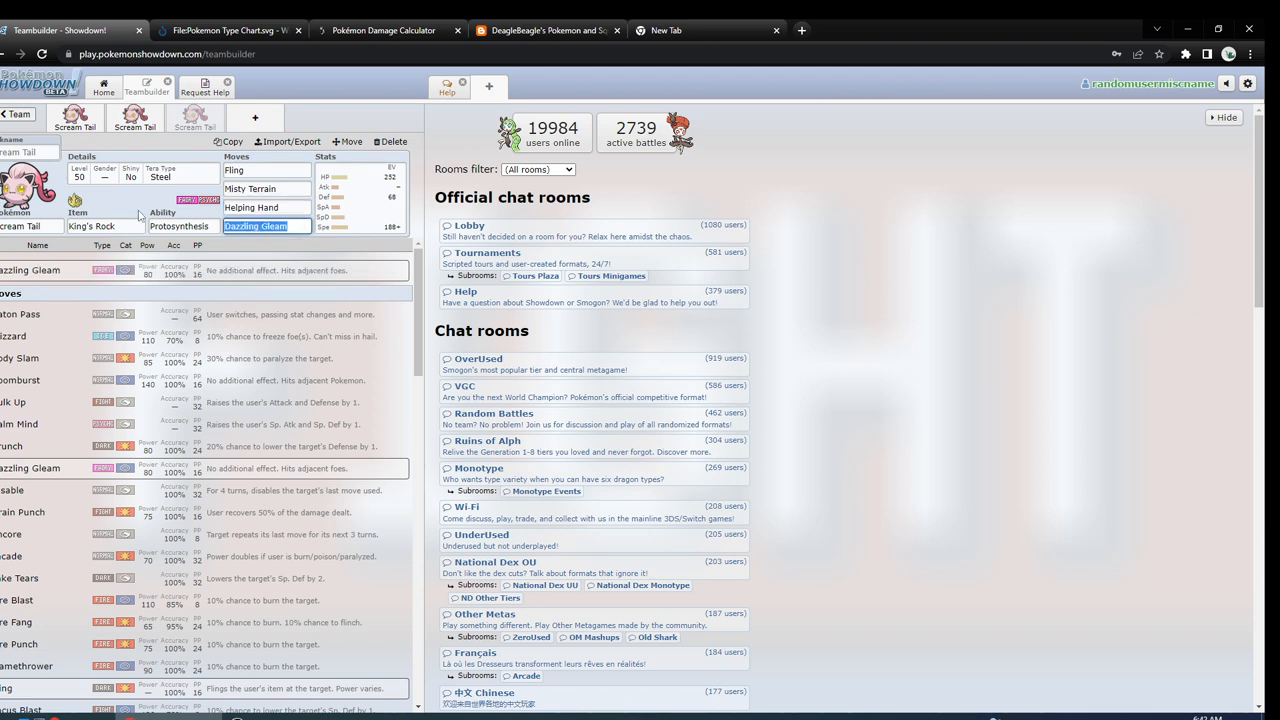
pyautogui.click(385, 220)
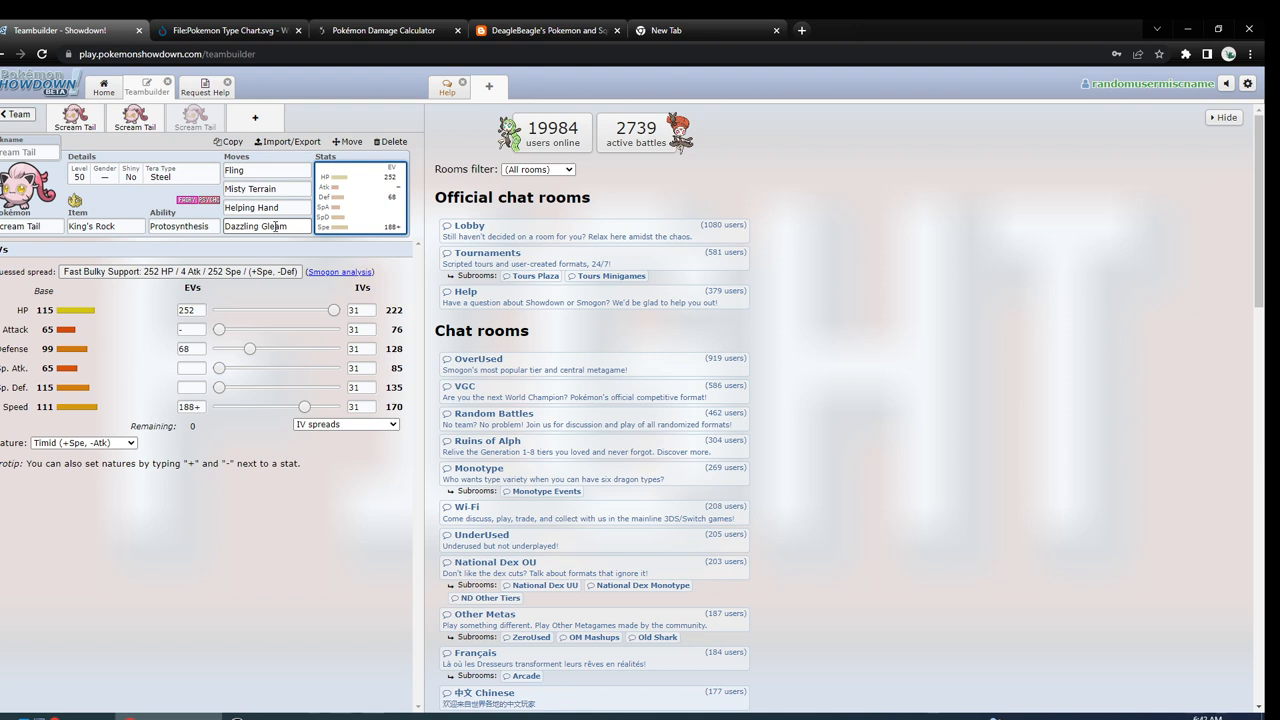
pyautogui.click(148, 137)
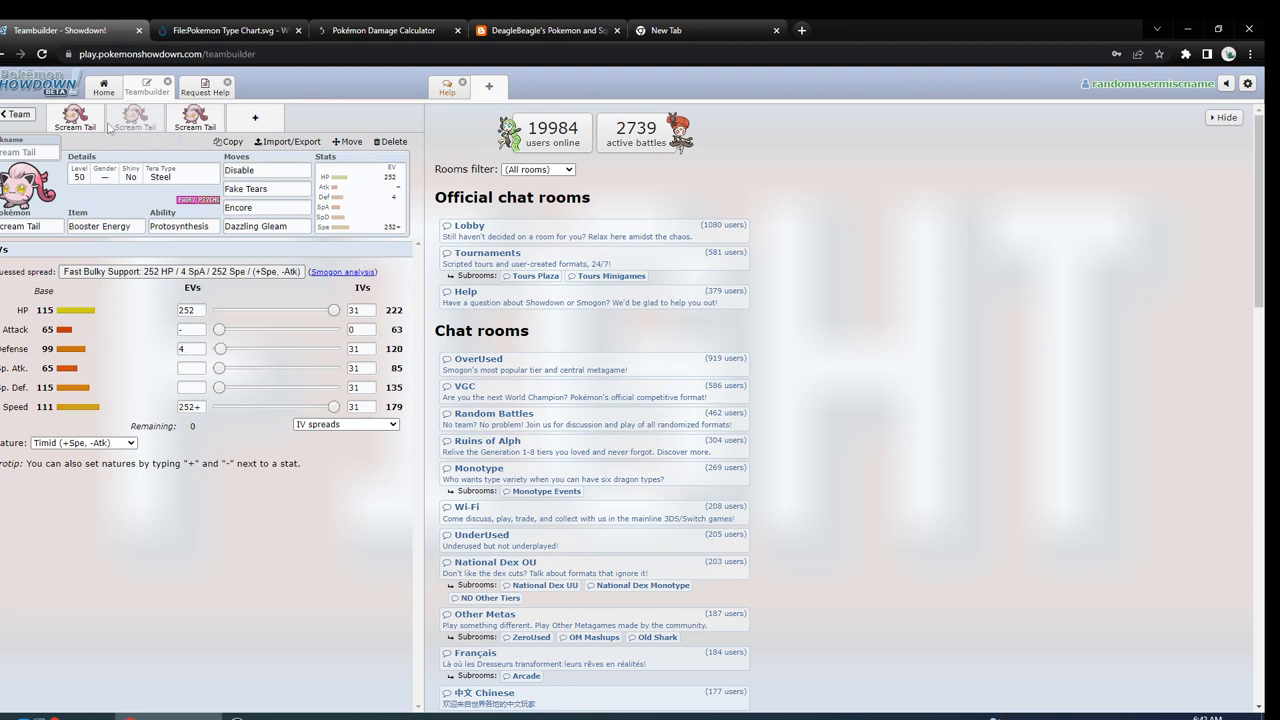
pyautogui.click(101, 125)
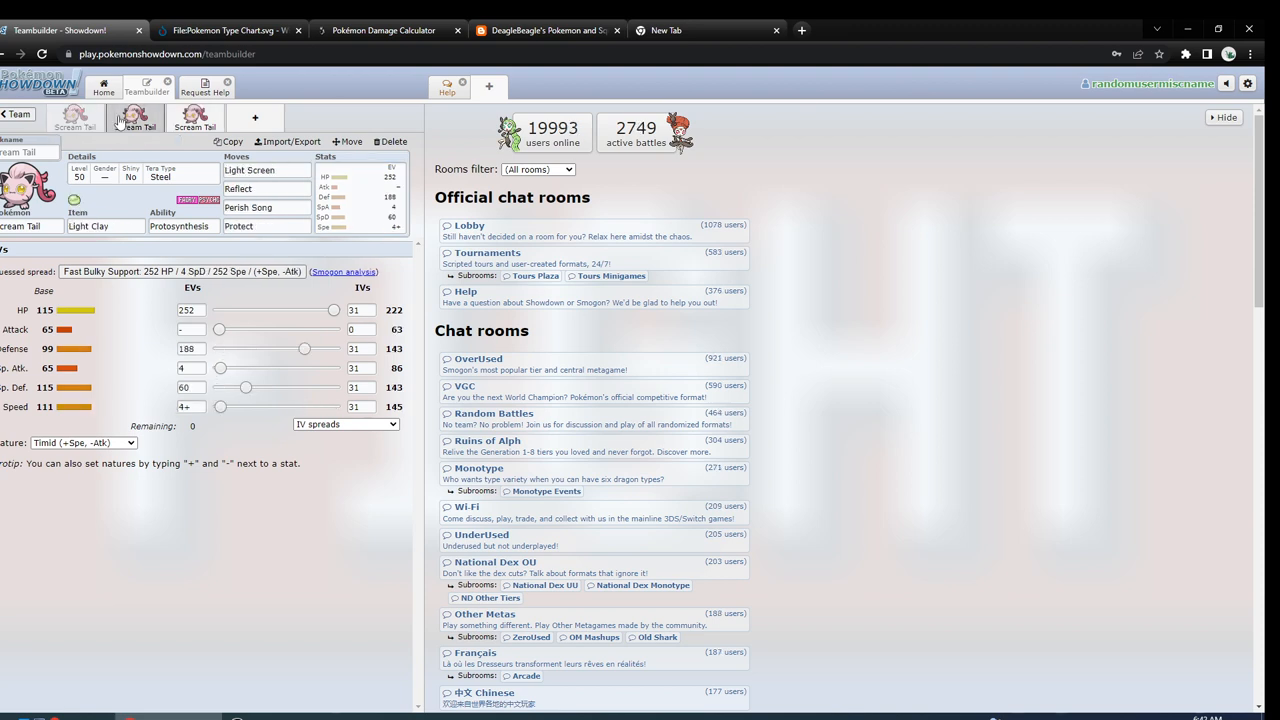
pyautogui.click(135, 118)
pyautogui.click(178, 118)
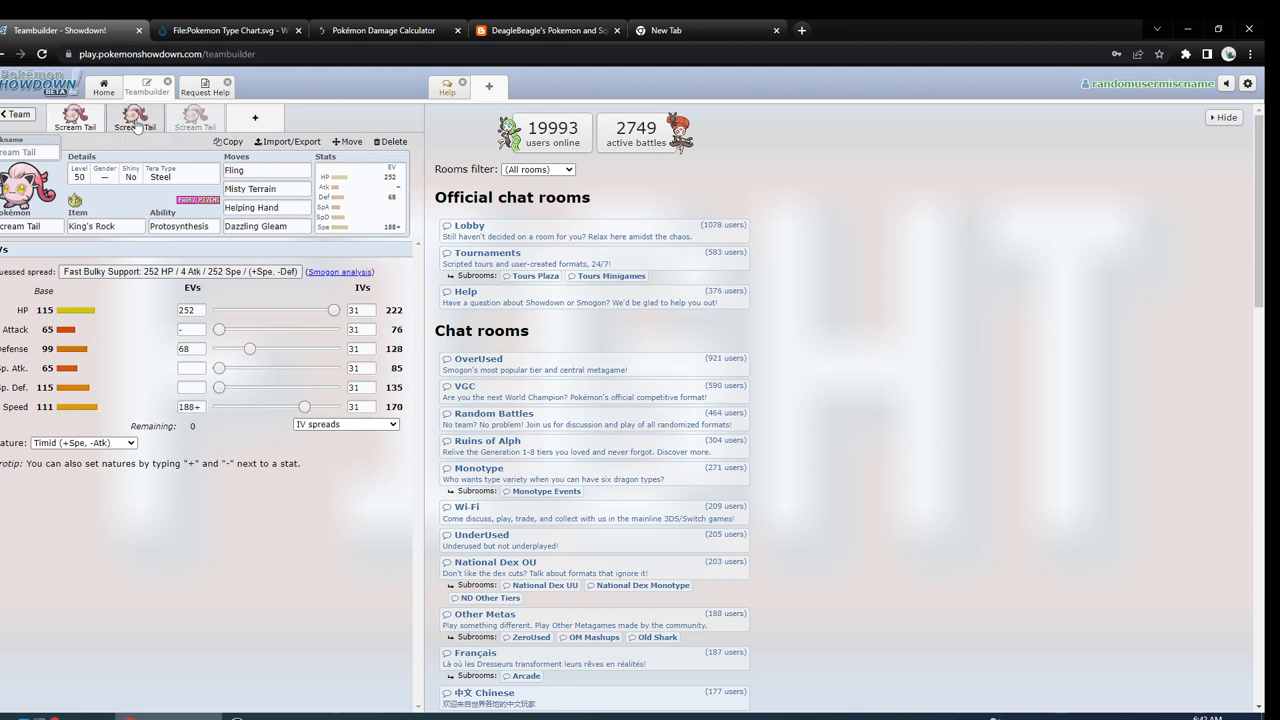
pyautogui.click(135, 125)
pyautogui.click(85, 120)
pyautogui.click(130, 120)
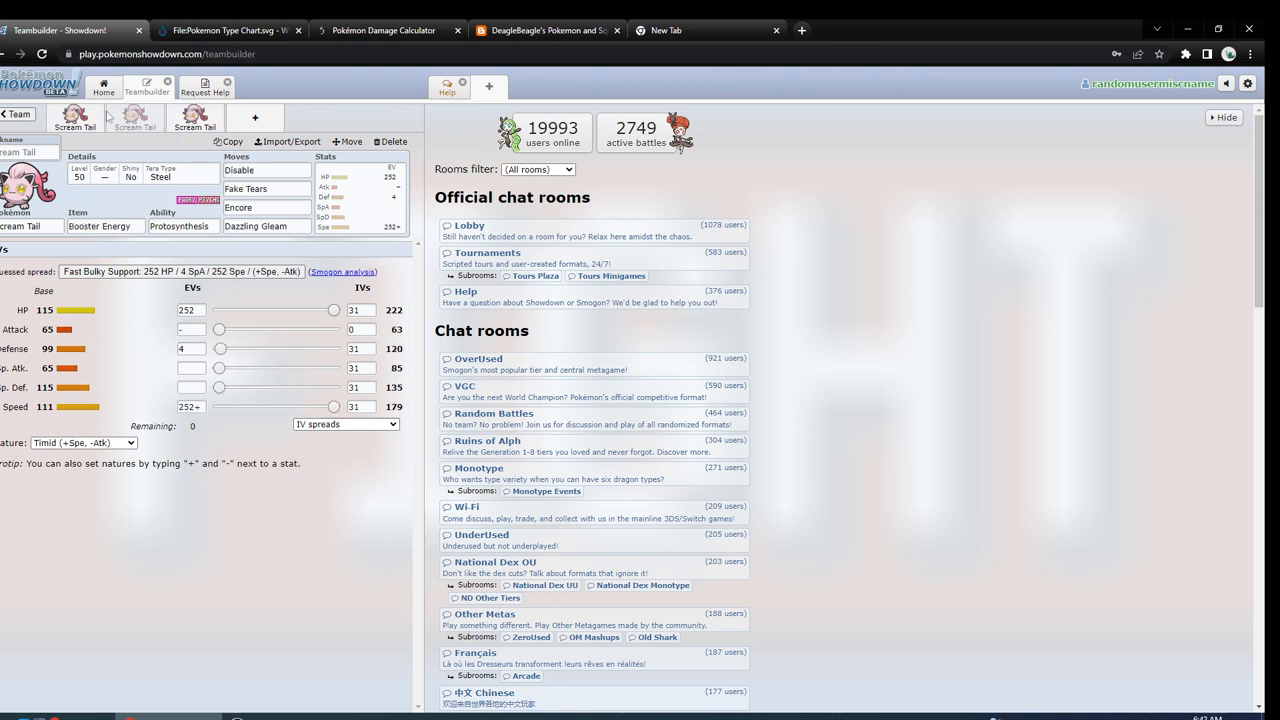
pyautogui.click(99, 116)
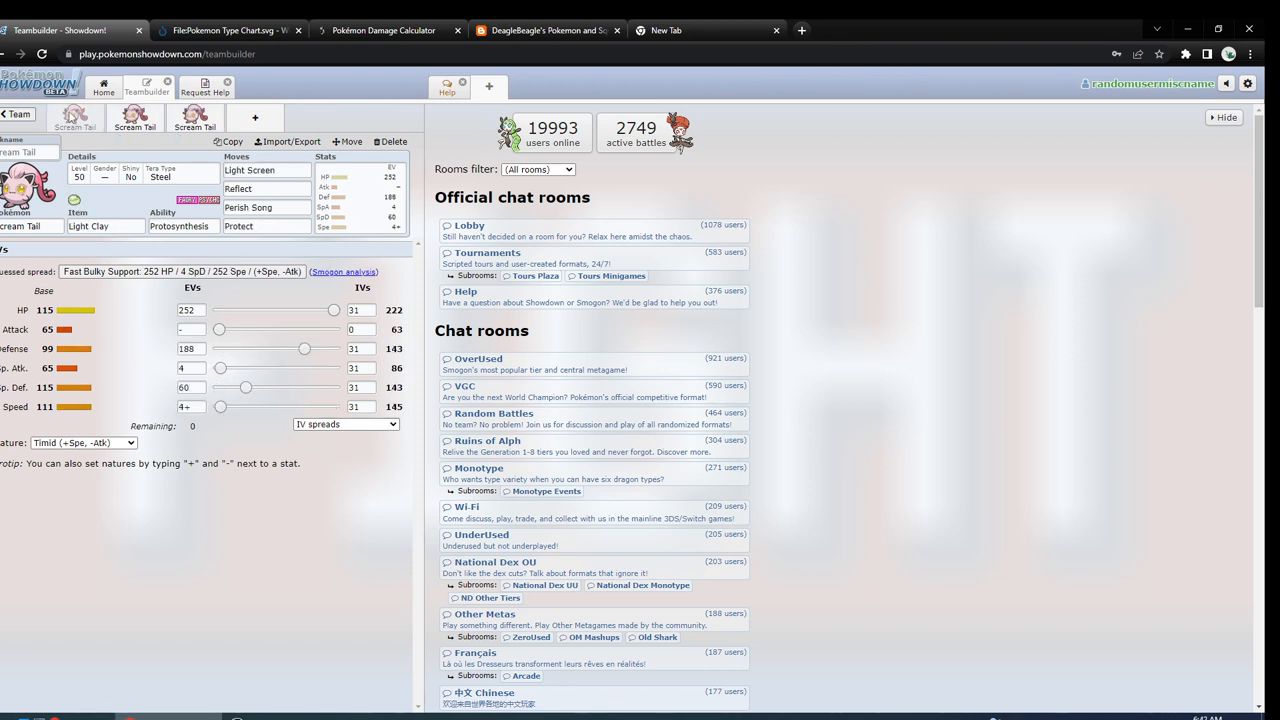
pyautogui.click(147, 120)
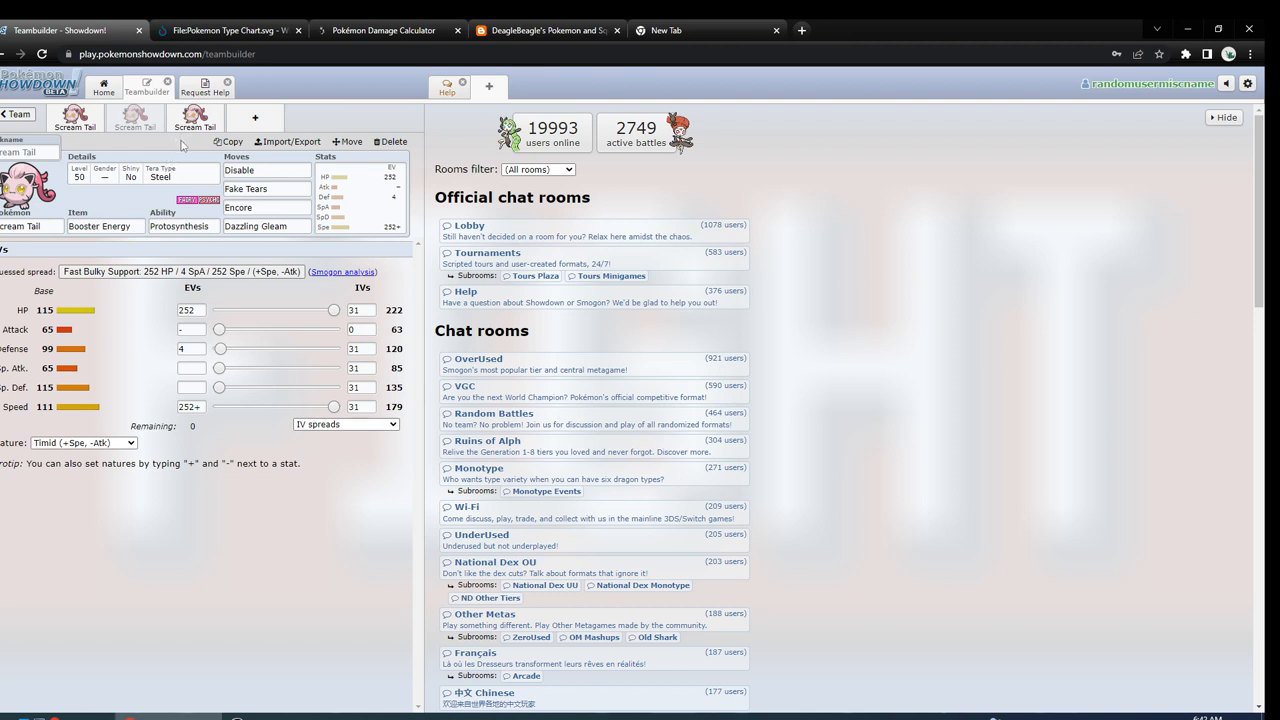
pyautogui.click(76, 118)
pyautogui.click(147, 127)
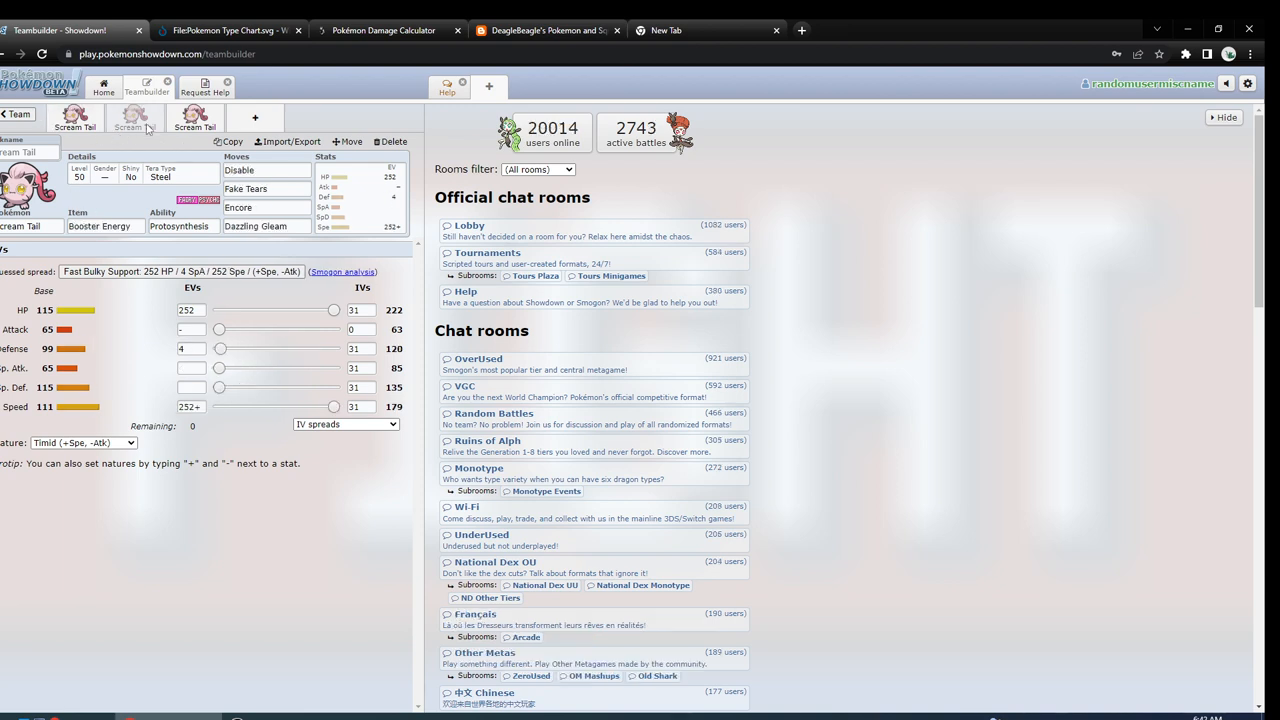
pyautogui.click(78, 120)
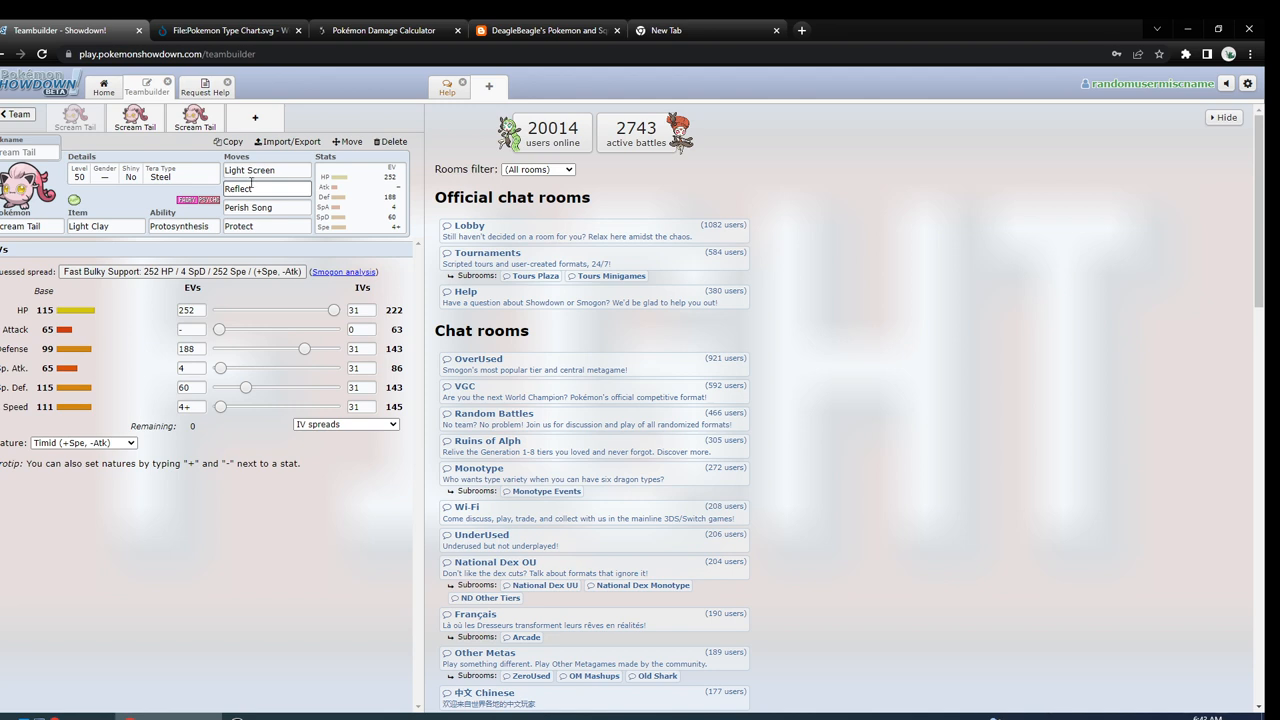
pyautogui.click(182, 126)
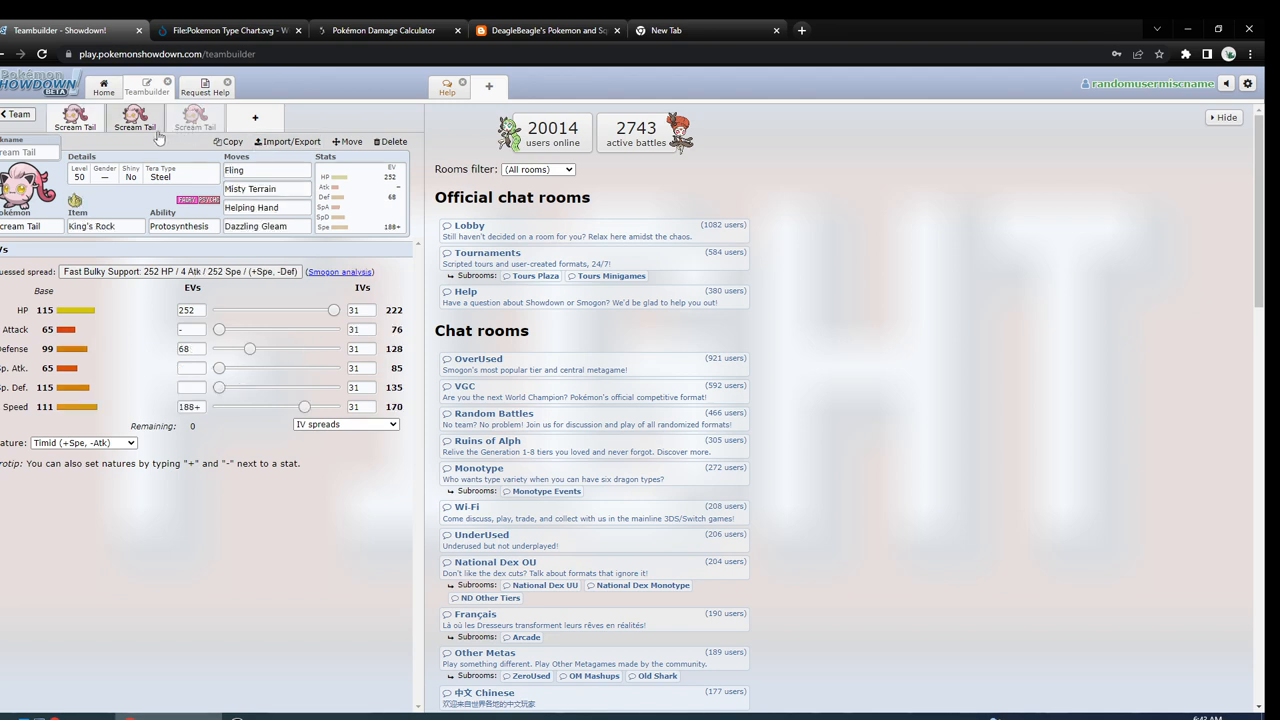
pyautogui.click(158, 134)
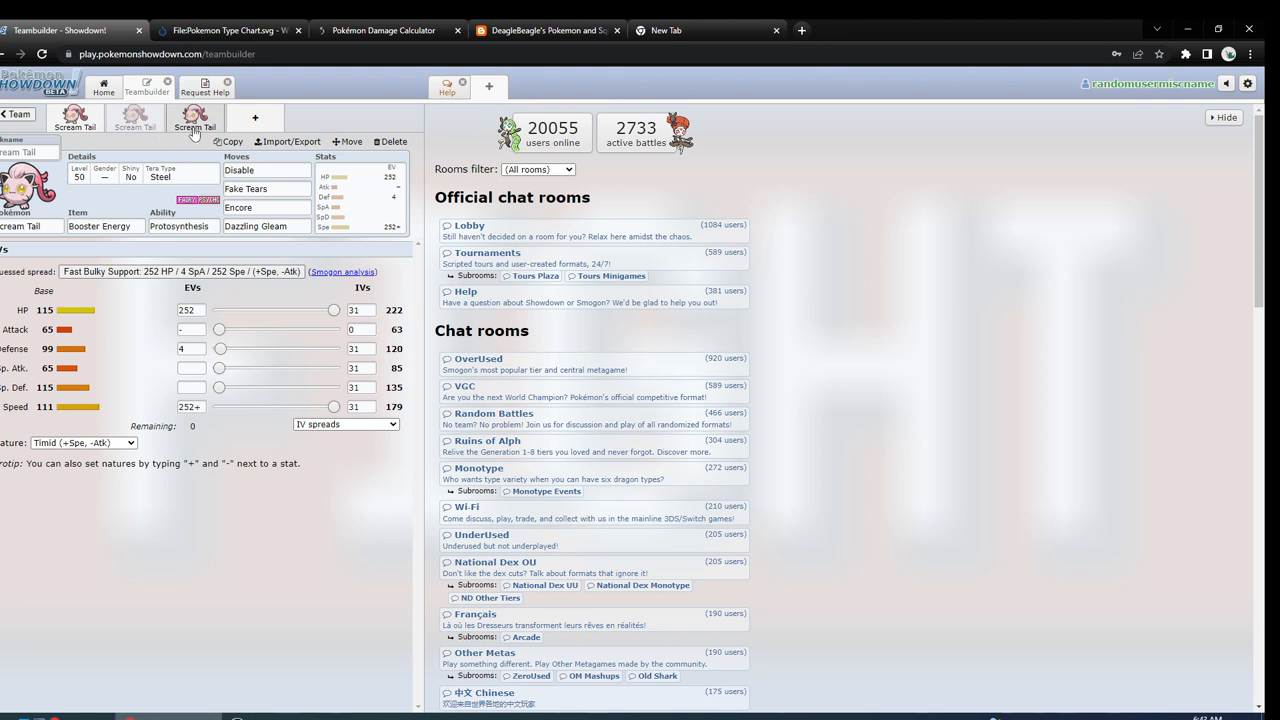
pyautogui.click(194, 133)
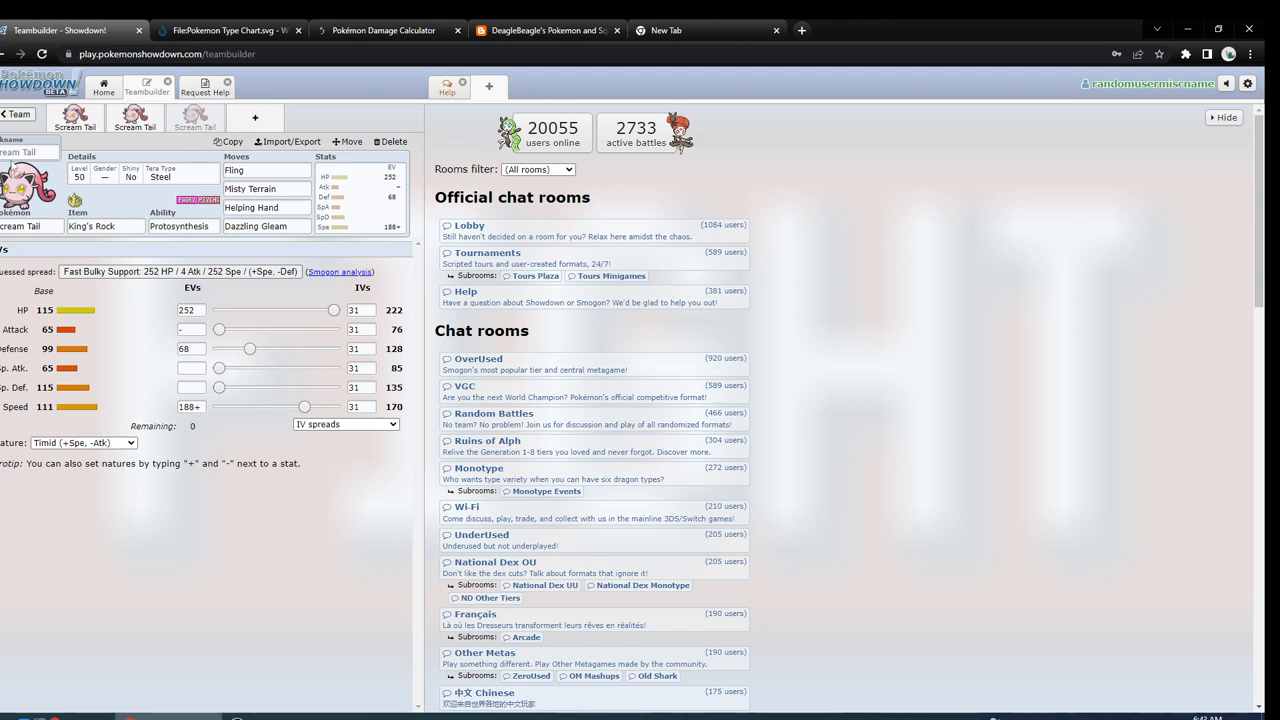